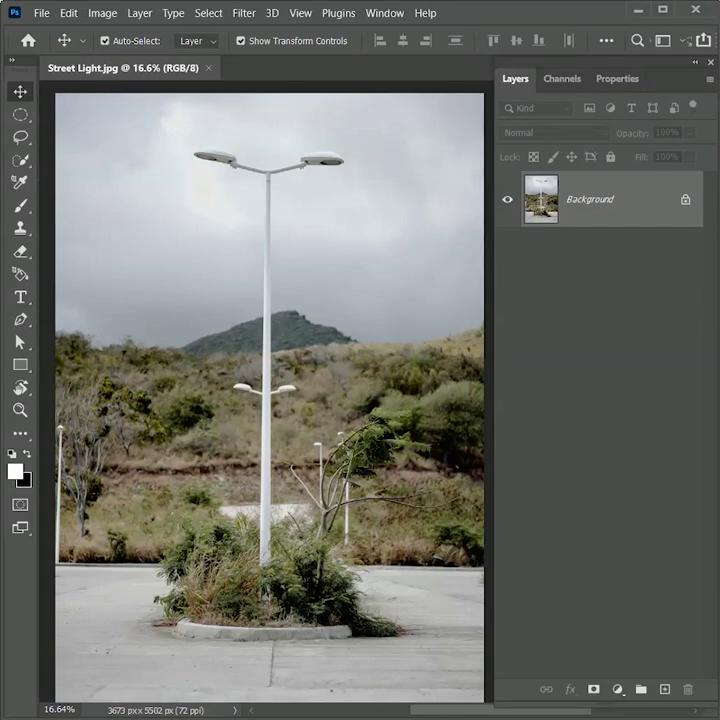
Duplicate Background, set the copy to Multiply, then duplicate that copy to darken further
drag(590, 199, 667, 692)
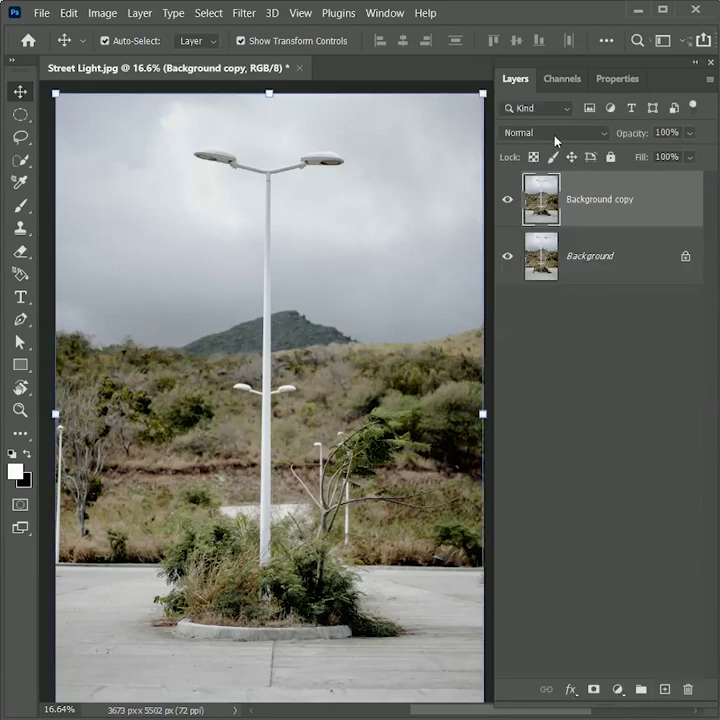
click(556, 133)
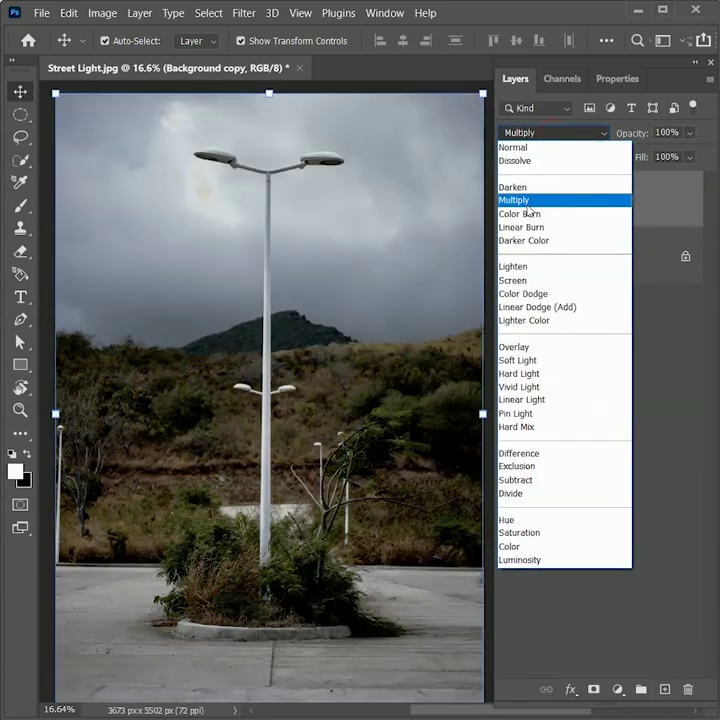
click(545, 199)
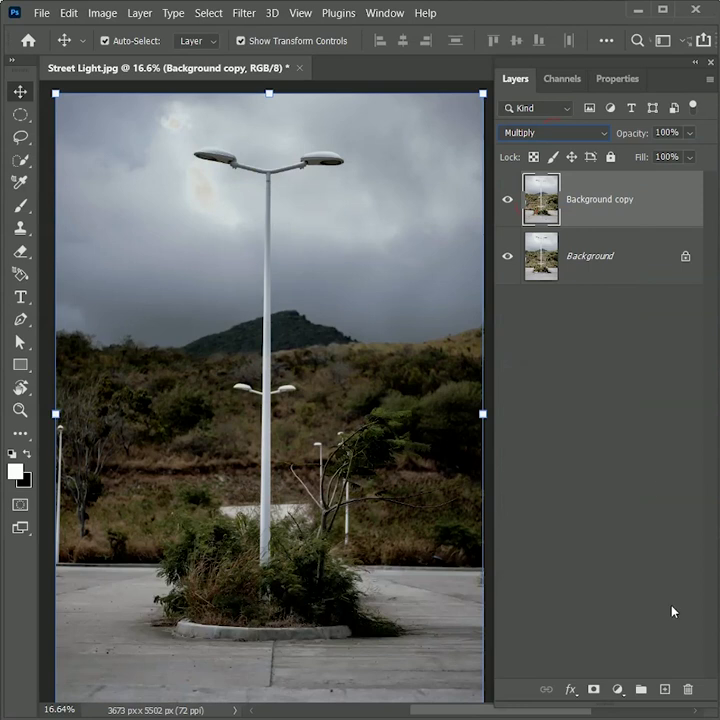
drag(590, 215, 665, 689)
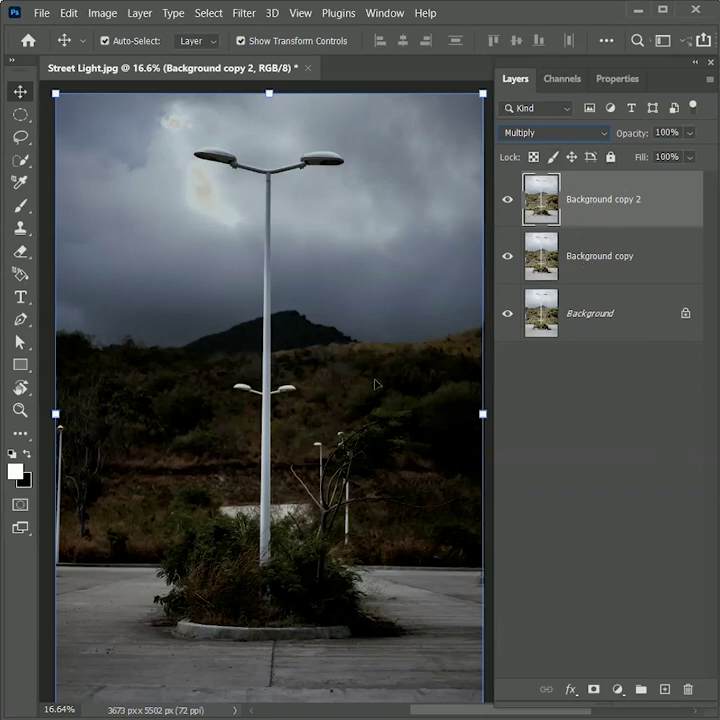
Add a Color Lookup adjustment layer using Moonlight.3DL for a dark blue tint
click(621, 688)
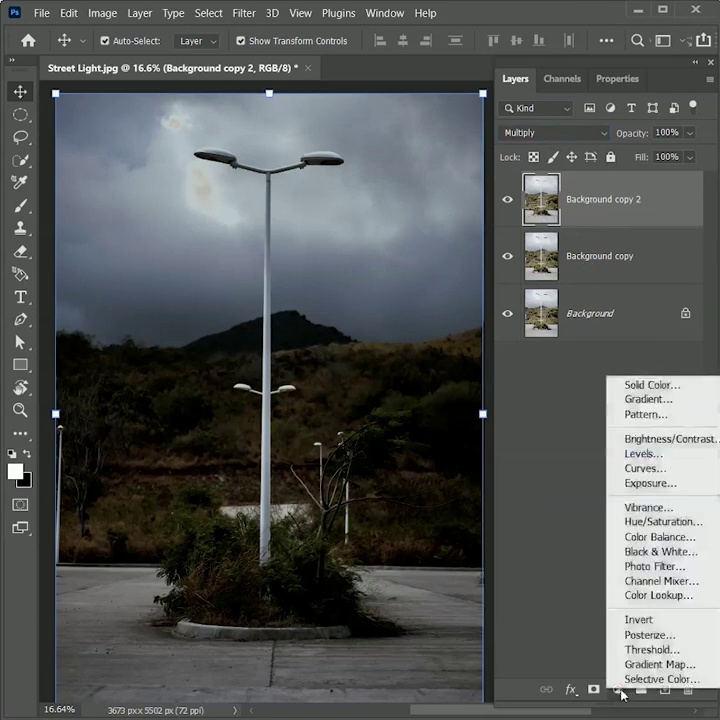
click(652, 594)
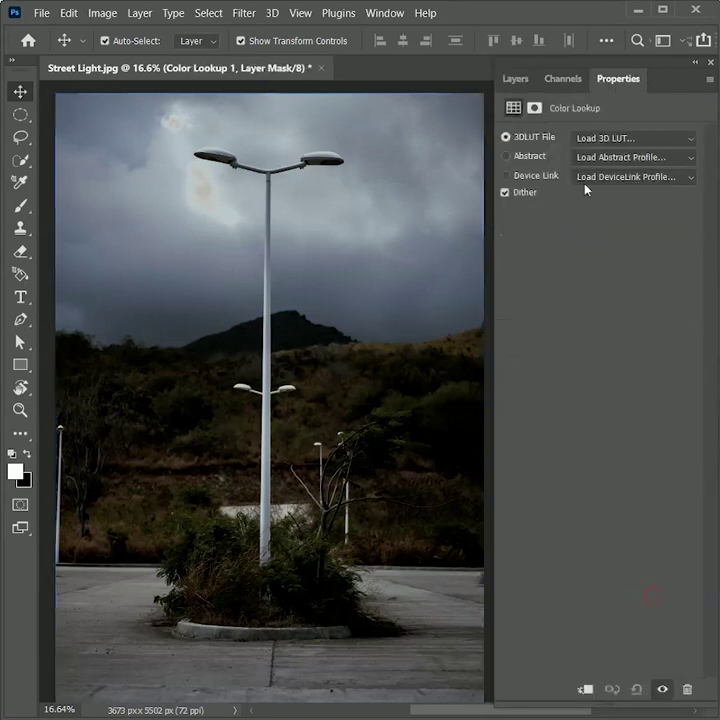
click(598, 138)
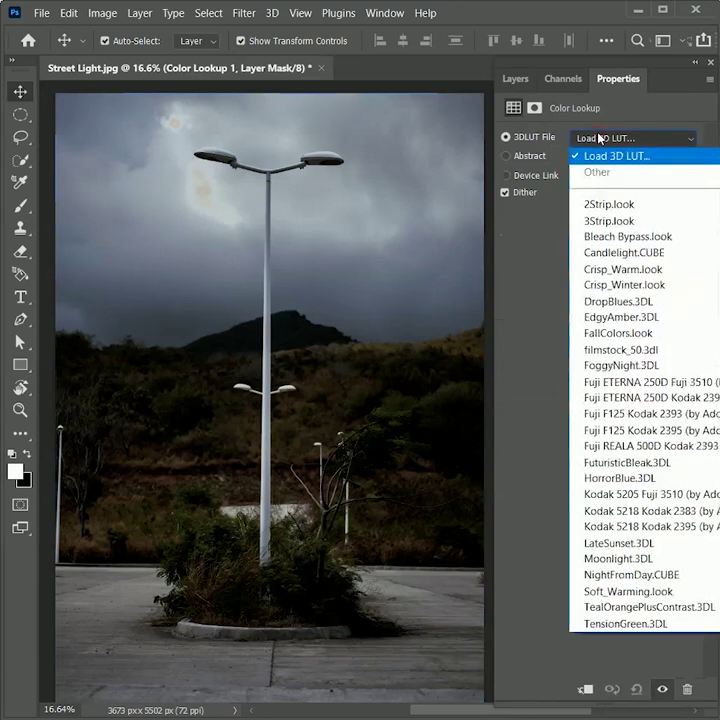
click(630, 558)
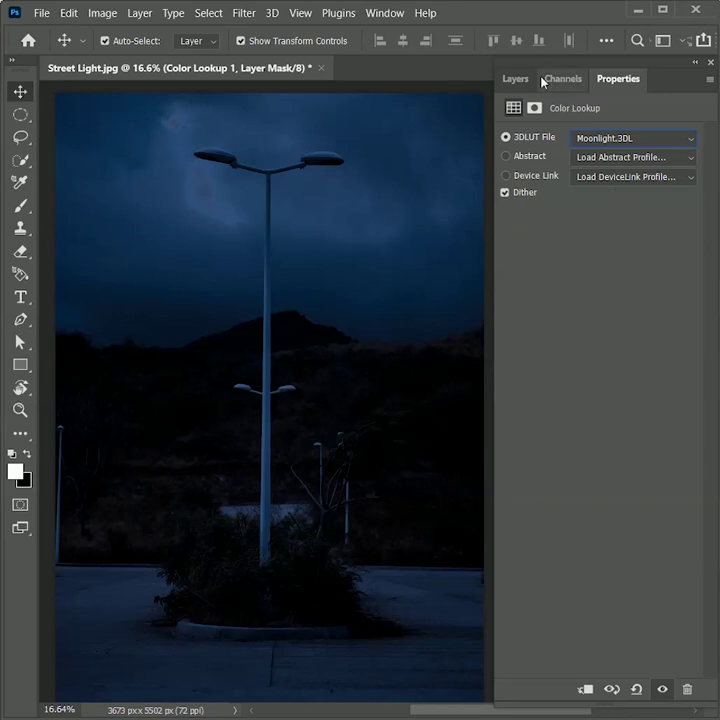
click(515, 80)
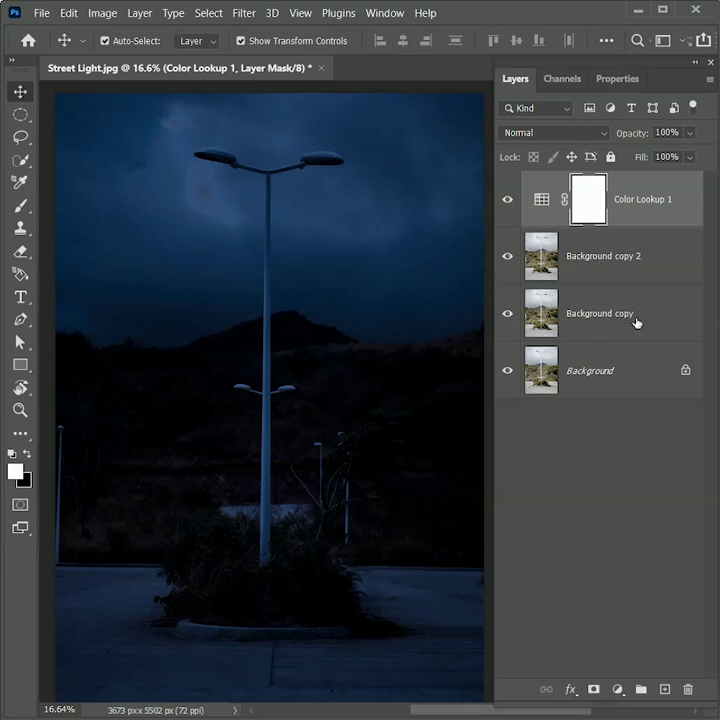
Duplicate Background as copy 3, move it above Color Lookup 1, and give it a black mask
drag(612, 378, 665, 689)
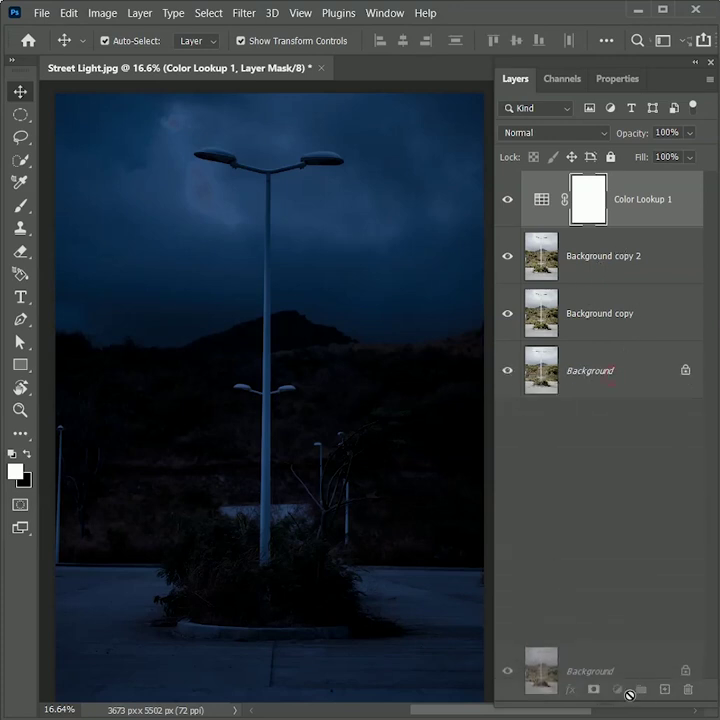
mouse_move(583, 372)
mouse_down()
mouse_move(590, 198)
mouse_move(598, 190)
mouse_up()
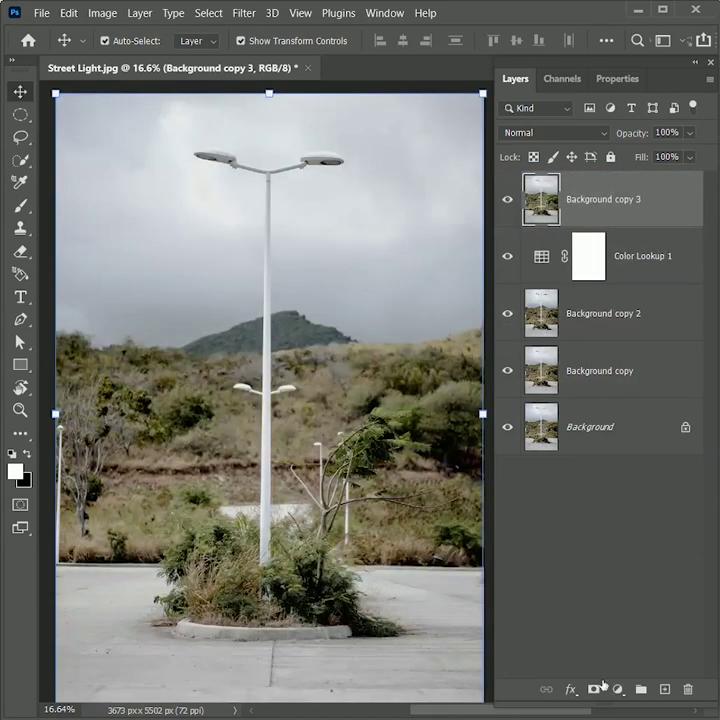
alt+click(595, 690)
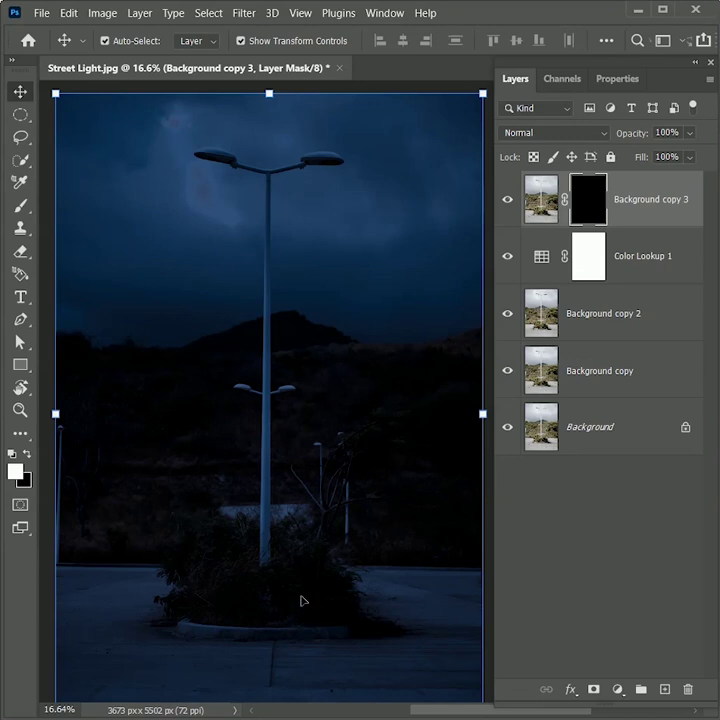
click(20, 115)
Reveal a feathered elliptical pool of daylight at the bush's left base on the mask
click(100, 126)
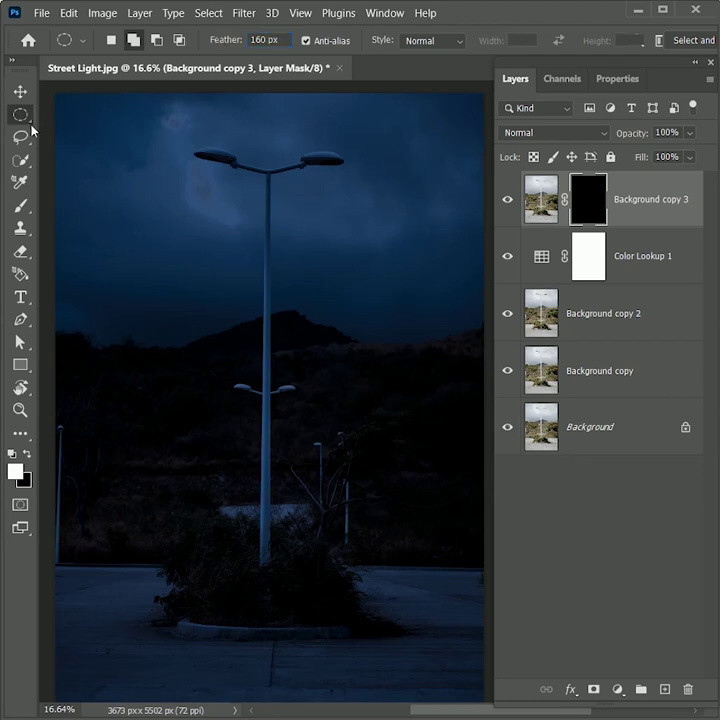
mouse_move(200, 622)
mouse_down()
mouse_move(202, 580)
mouse_move(229, 557)
mouse_up()
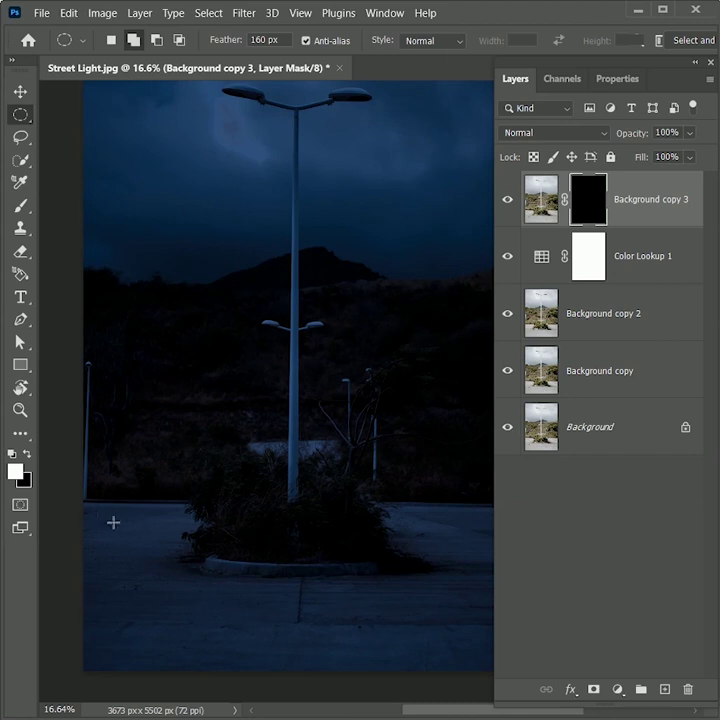
drag(96, 511, 287, 600)
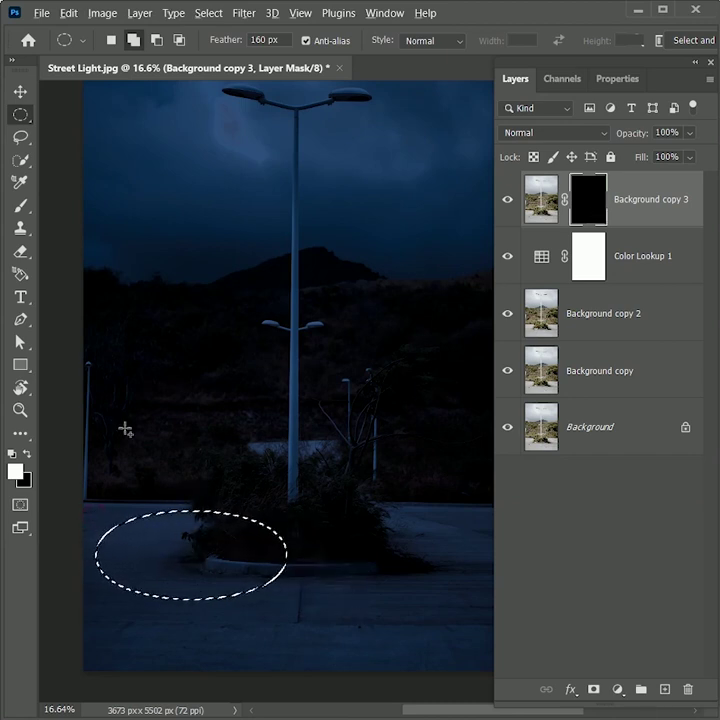
key(alt+BackSpace)
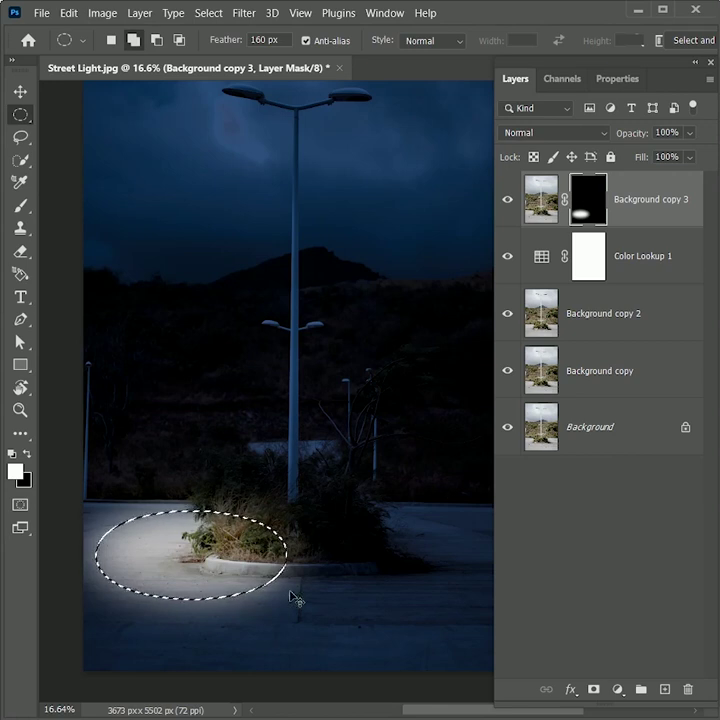
key(ctrl+d)
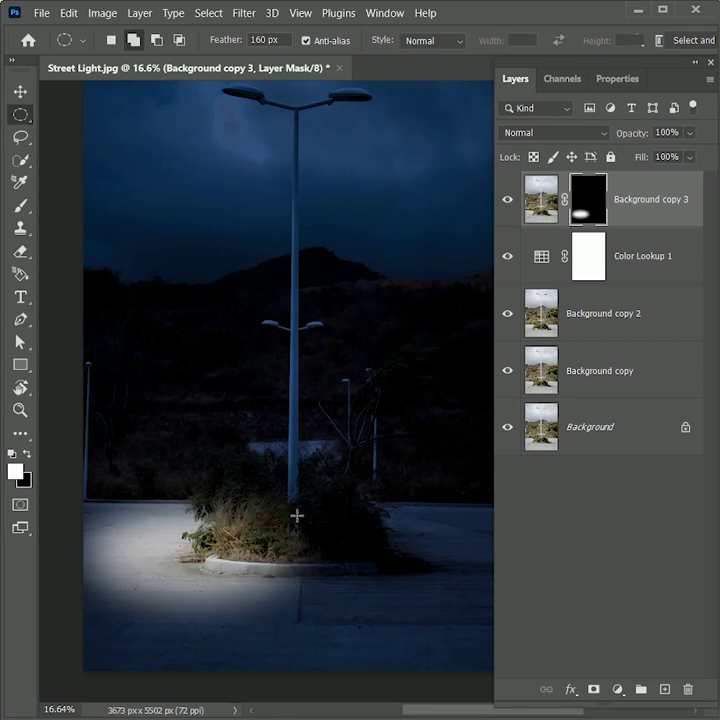
Reveal a second feathered white-filled oval of daylight to the right of the bush
drag(292, 516, 239, 598)
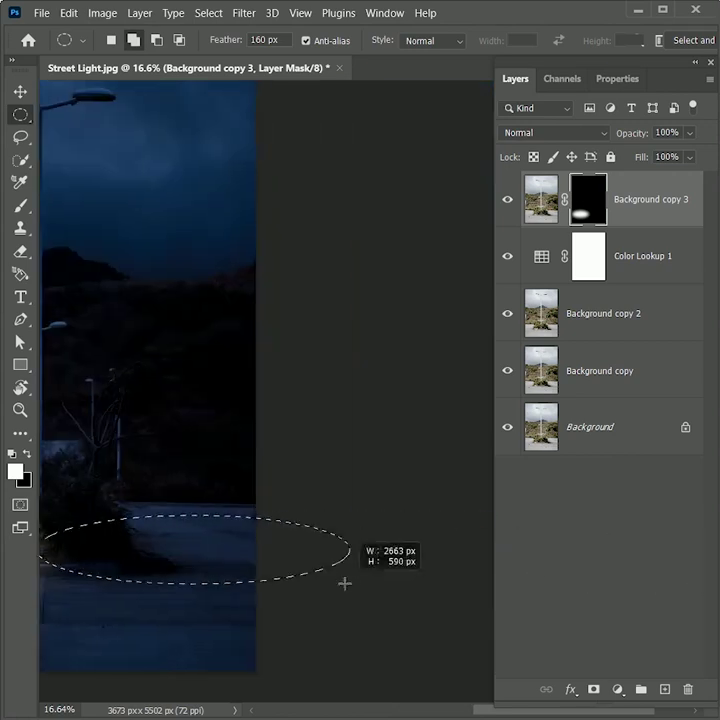
drag(239, 598, 248, 596)
drag(162, 620, 333, 612)
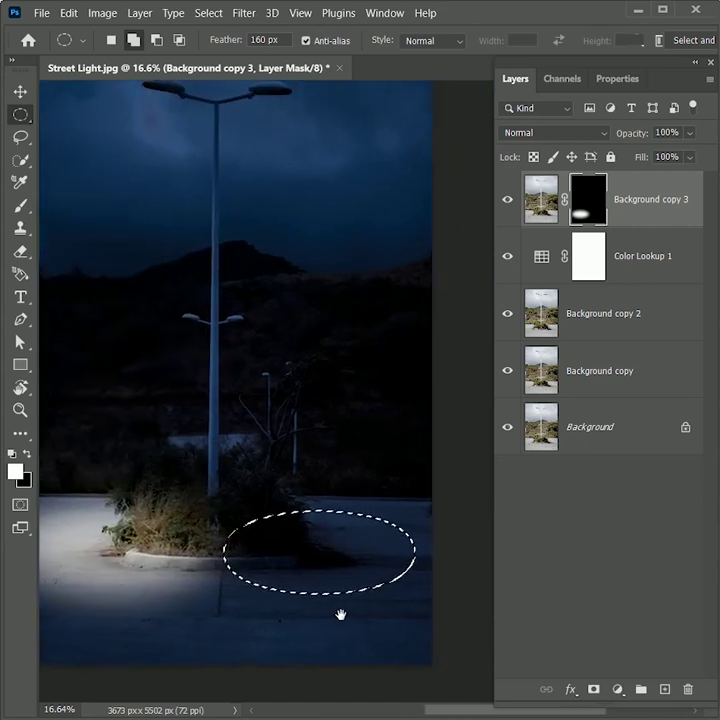
key(alt+BackSpace)
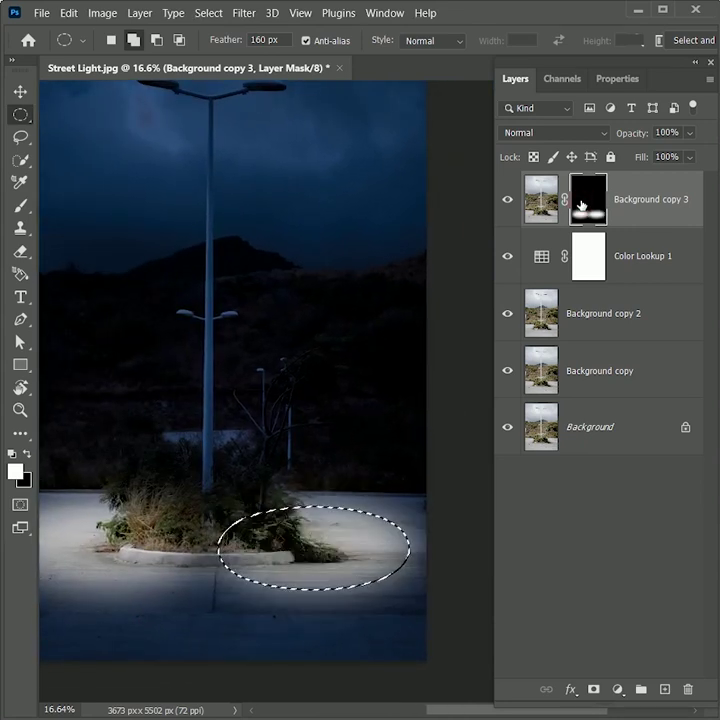
key(ctrl+d)
mouse_move(236, 484)
mouse_down()
mouse_move(252, 529)
mouse_move(238, 558)
mouse_up()
mouse_move(170, 111)
mouse_down()
mouse_move(432, 207)
mouse_move(352, 374)
mouse_up()
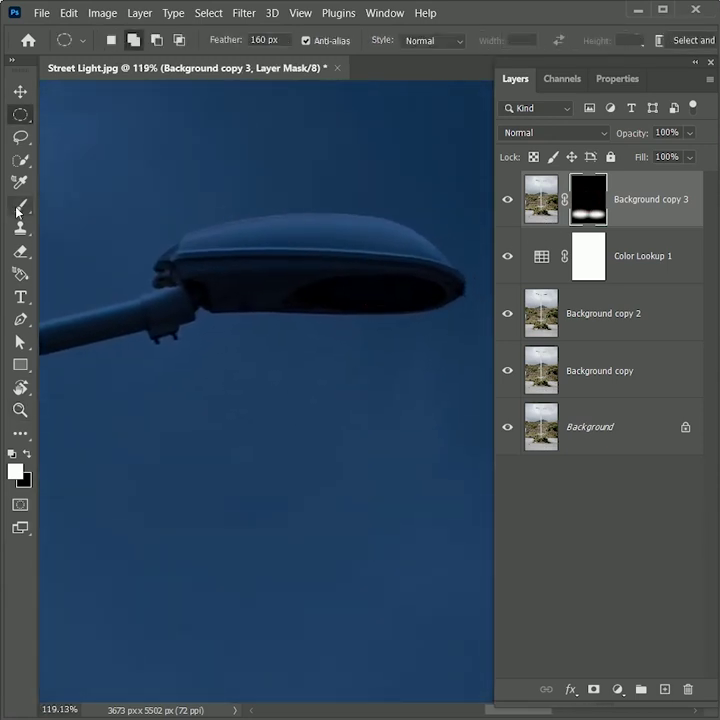
Set up a soft brush and paint white glow across the right lamp head on the mask
click(20, 206)
right_click(272, 400)
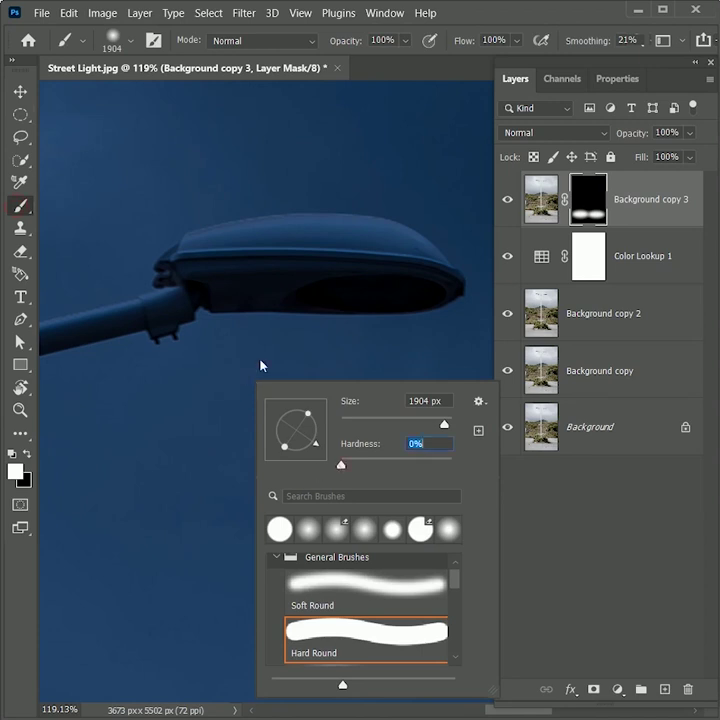
right_click(261, 324)
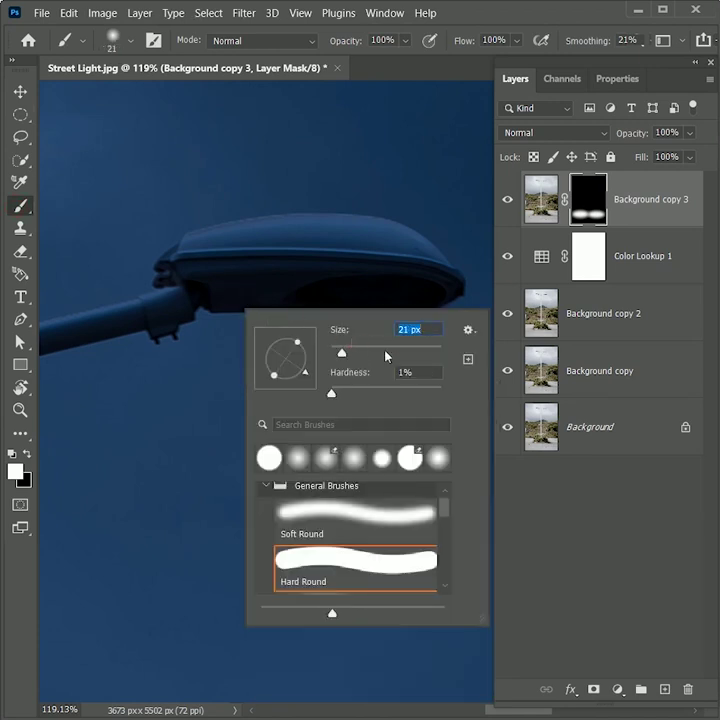
drag(195, 283, 403, 283)
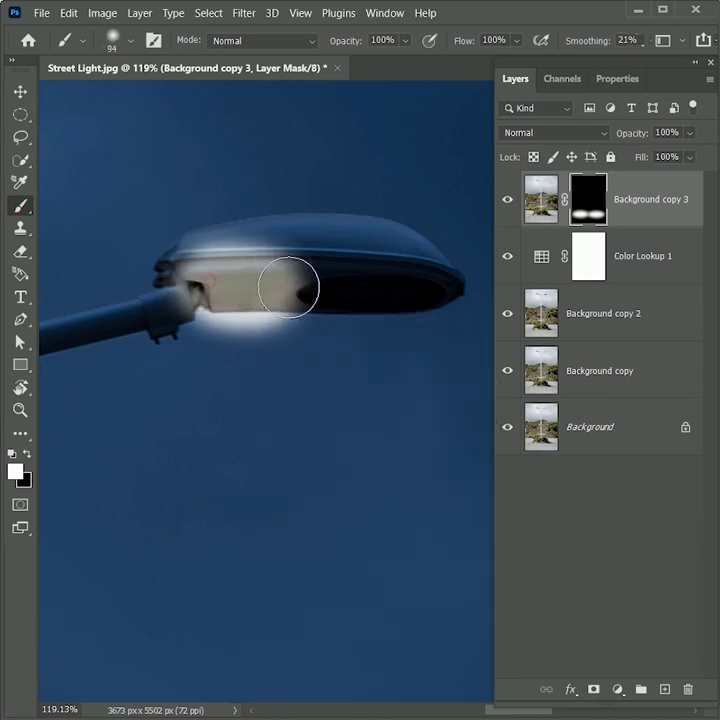
key(ctrl+z)
mouse_move(305, 289)
mouse_down()
mouse_move(412, 287)
mouse_move(443, 335)
mouse_up()
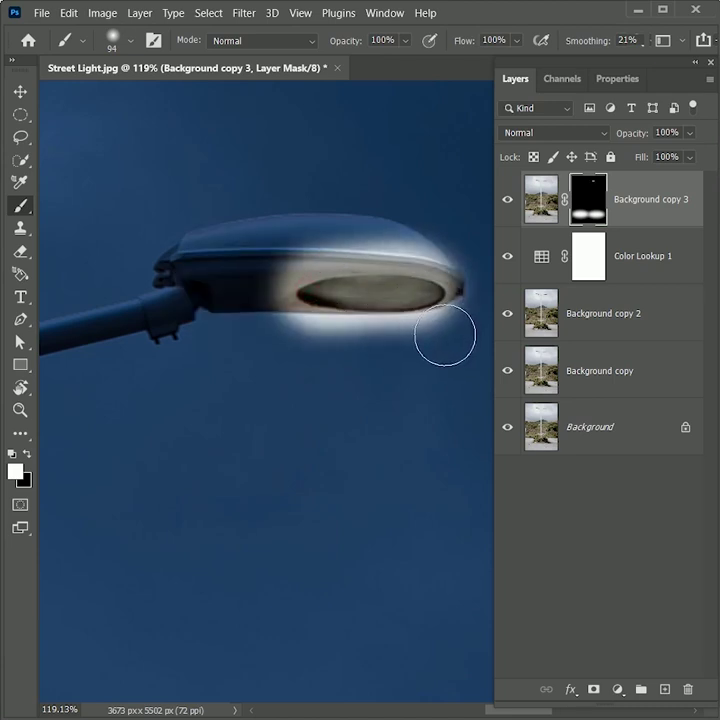
Paint black on the mask to remove glow spilling below and above the lamp head
key(x)
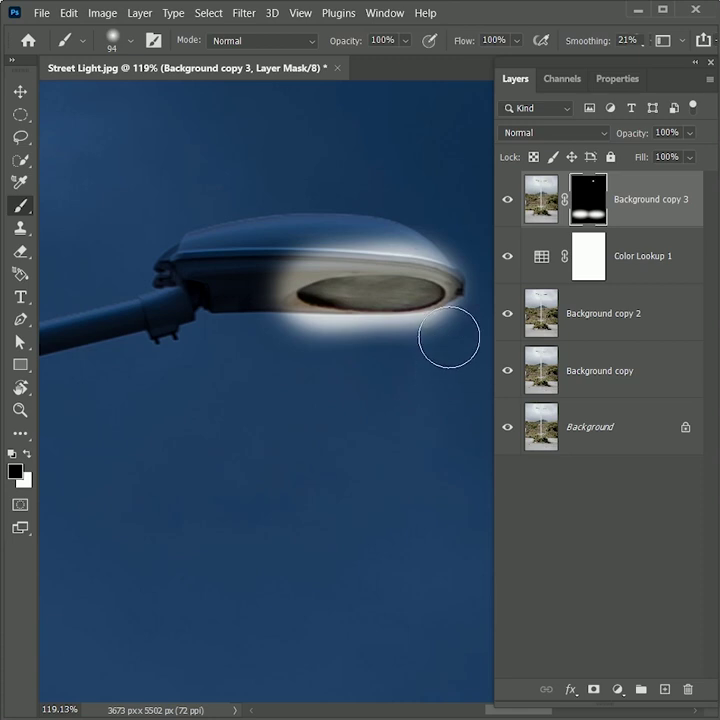
key(bracketleft)
key(bracketleft)
key(bracketleft)
drag(453, 323, 236, 305)
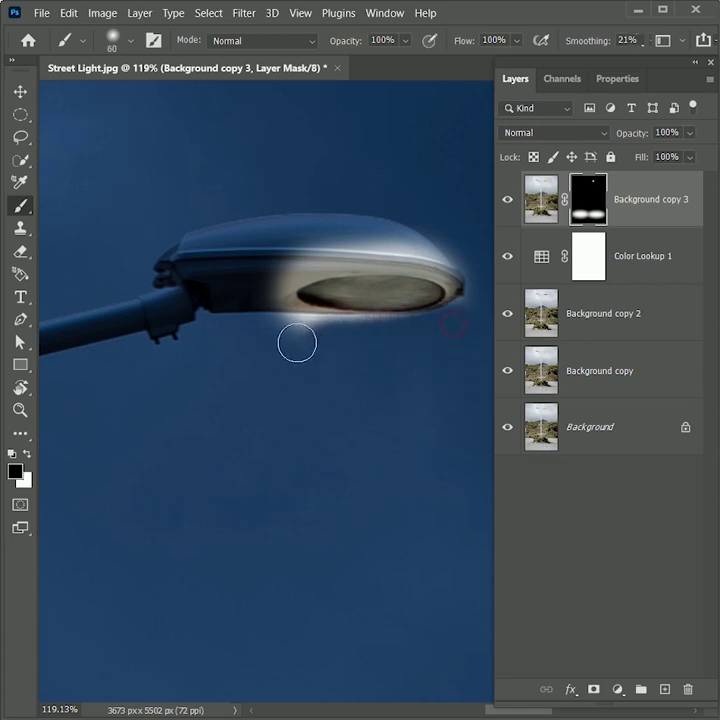
key(bracketright)
key(bracketright)
key(bracketright)
drag(215, 264, 458, 238)
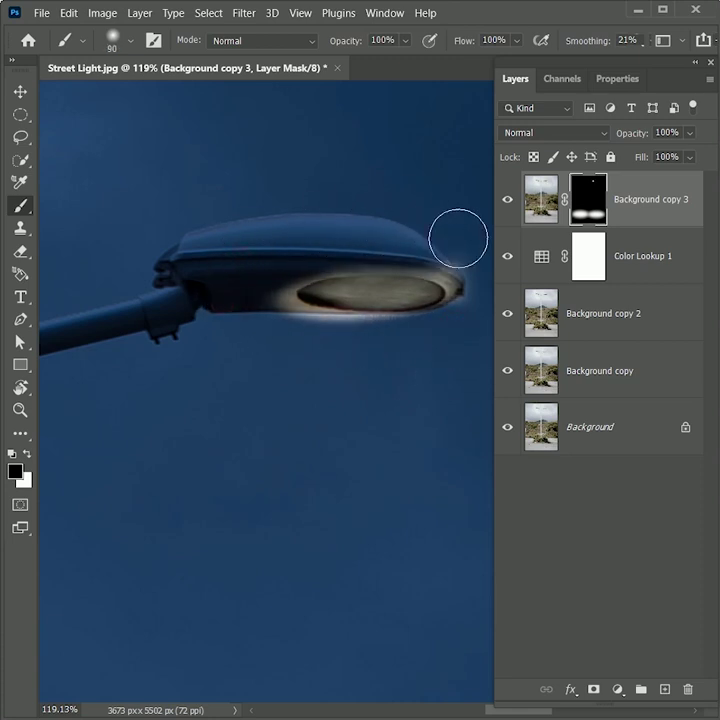
Undo the last stroke and paint black over leftover glow around the right lamp
mouse_move(412, 358)
mouse_down()
mouse_move(312, 358)
mouse_move(188, 415)
mouse_up()
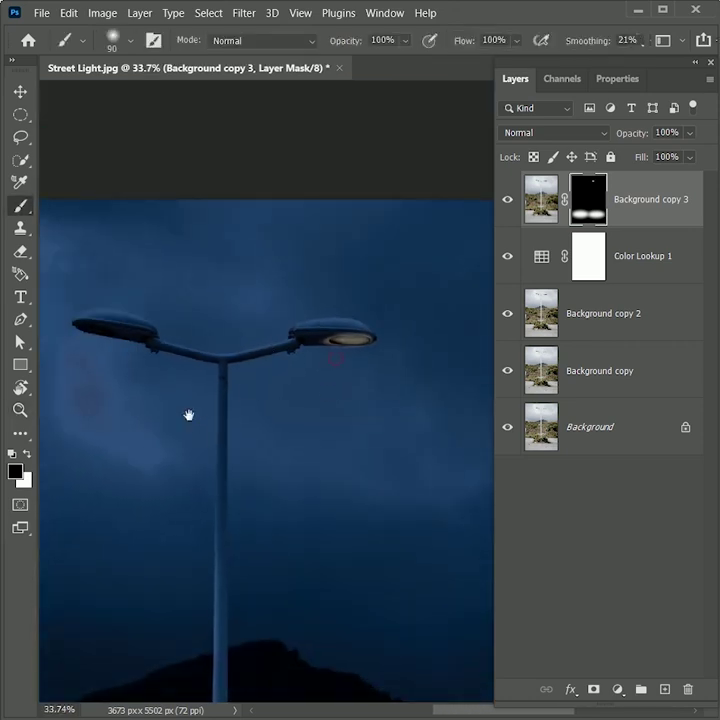
mouse_move(167, 338)
mouse_down()
mouse_move(239, 368)
mouse_move(221, 402)
mouse_move(284, 381)
mouse_move(211, 309)
mouse_move(207, 429)
mouse_move(360, 382)
mouse_up()
click(305, 386)
key(x)
key(x)
key(ctrl+z)
key(bracketleft)
key(bracketleft)
key(bracketleft)
mouse_move(96, 370)
mouse_down()
mouse_move(175, 408)
mouse_move(317, 415)
mouse_move(144, 400)
mouse_move(116, 357)
mouse_up()
key(z)
scroll(294, 276, down, 1)
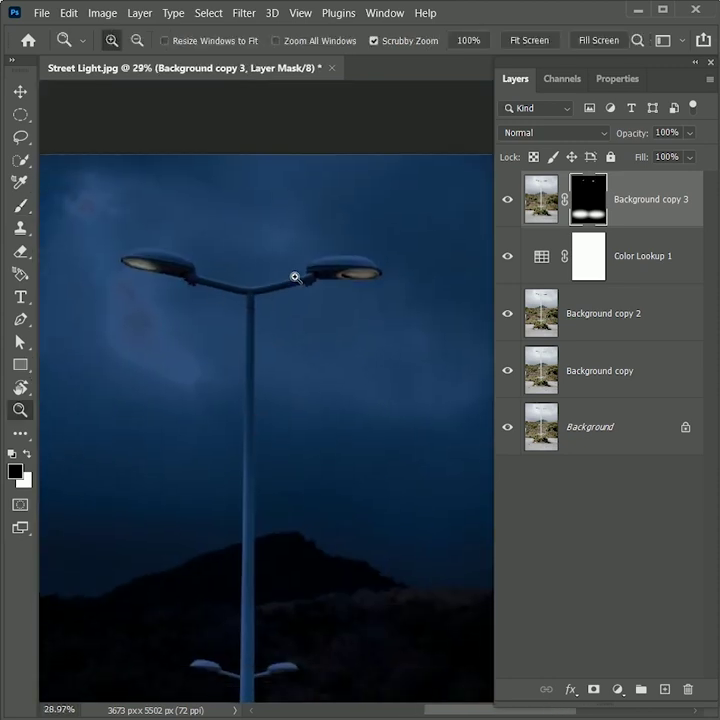
scroll(310, 429, down, 3)
scroll(303, 365, down, 5)
scroll(265, 558, down, 2)
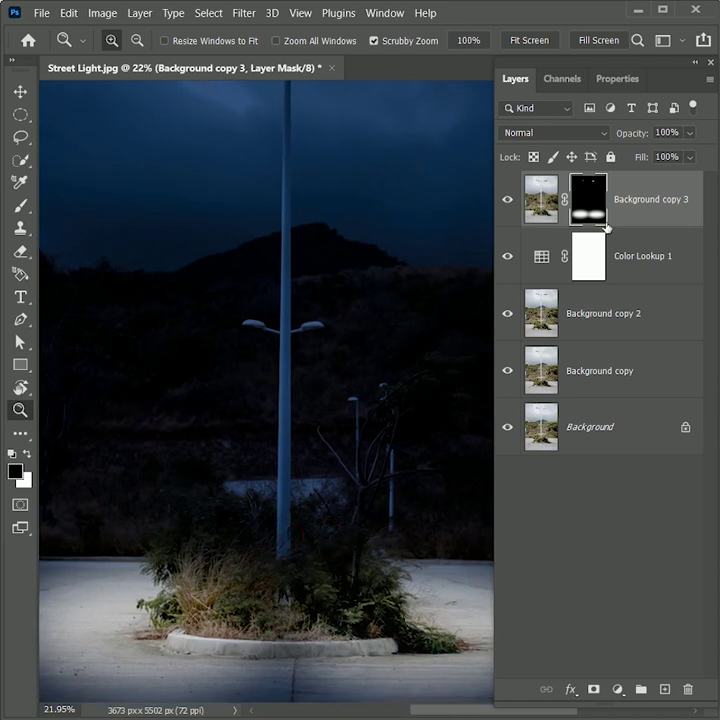
Paint white with a large soft brush over the bush to reveal it brightly lit
key(b)
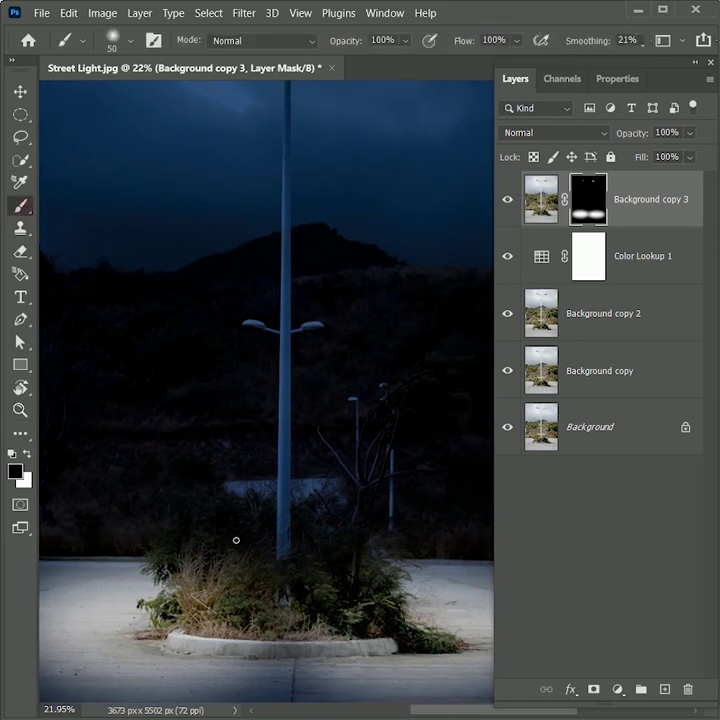
right_click(236, 540)
drag(355, 443, 380, 443)
key(Return)
key(bracketright)
key(bracketright)
key(bracketright)
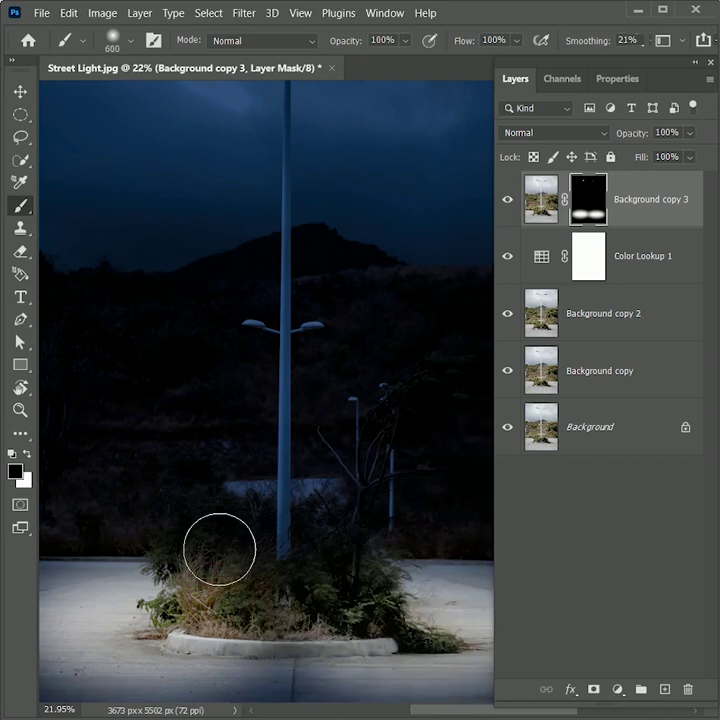
key(x)
mouse_move(225, 550)
mouse_down()
mouse_move(341, 570)
mouse_move(205, 500)
mouse_up()
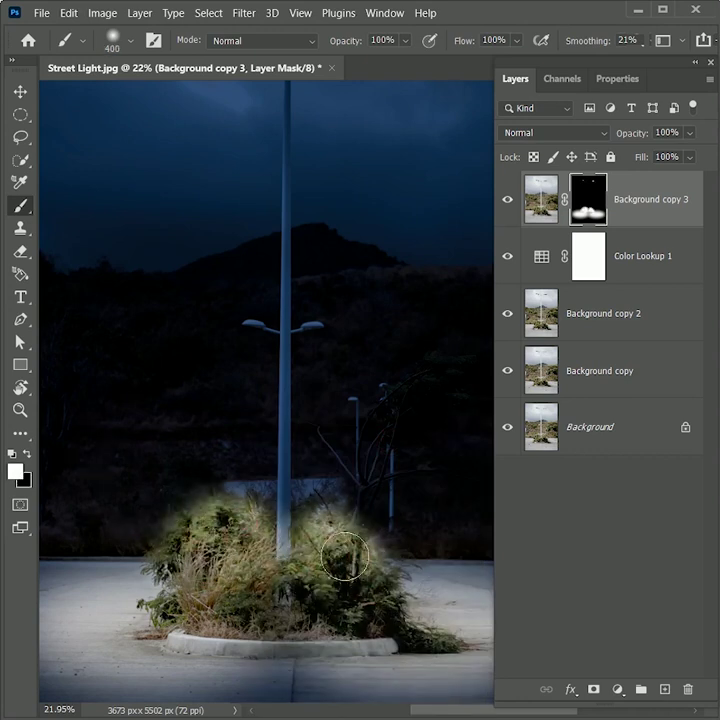
drag(366, 604, 210, 553)
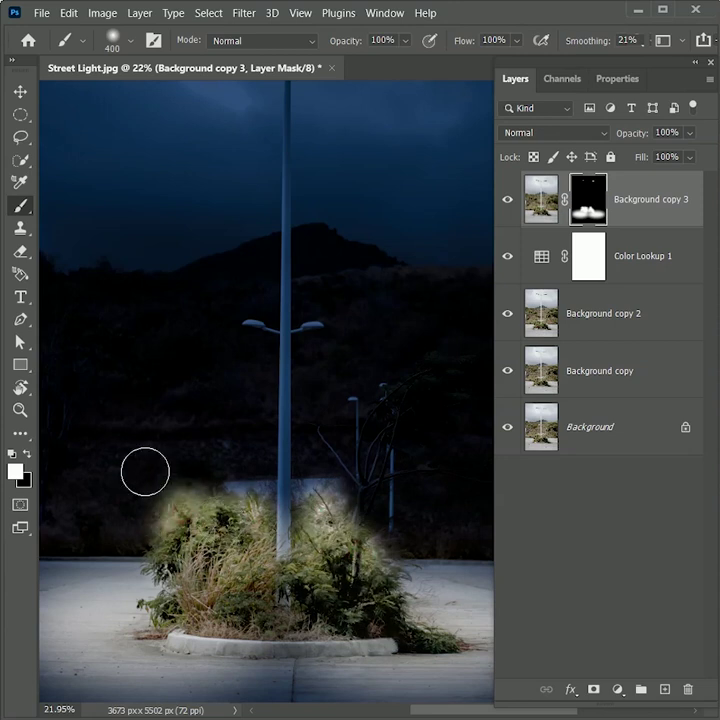
Lightly brighten the curb in front of the bush with a 26% opacity brush
key(bracketright)
key(bracketright)
key(bracketright)
key(x)
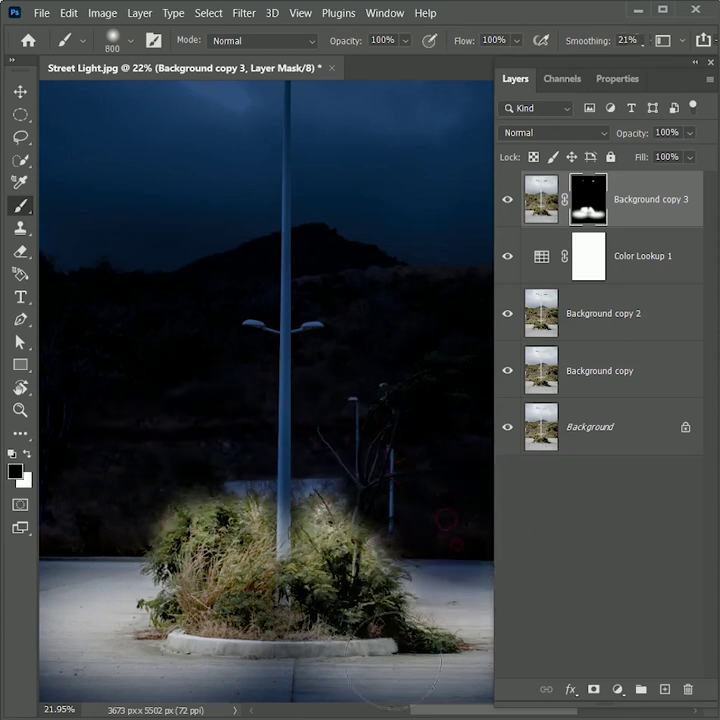
scroll(400, 415, up, 5)
key(bracketleft)
key(bracketleft)
key(bracketleft)
key(bracketleft)
key(bracketleft)
key(bracketleft)
key(bracketleft)
key(bracketleft)
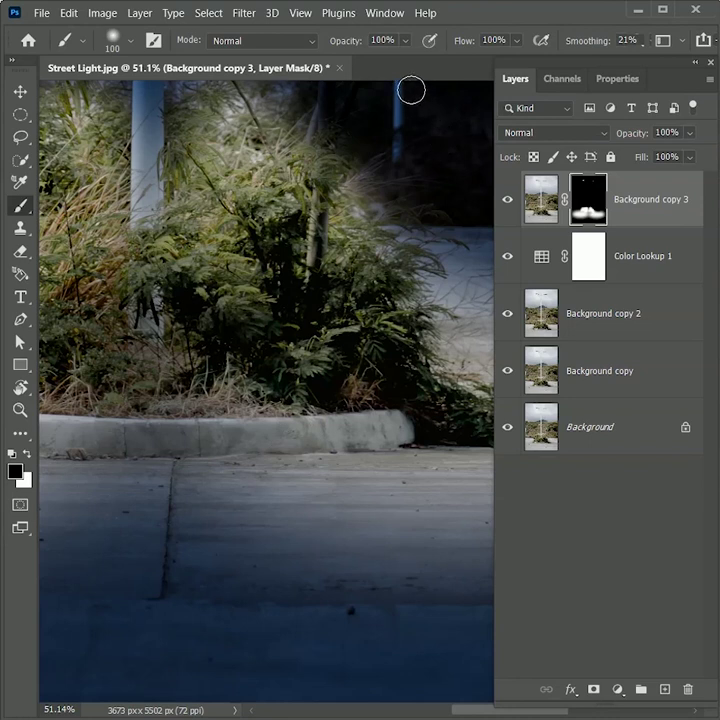
click(404, 41)
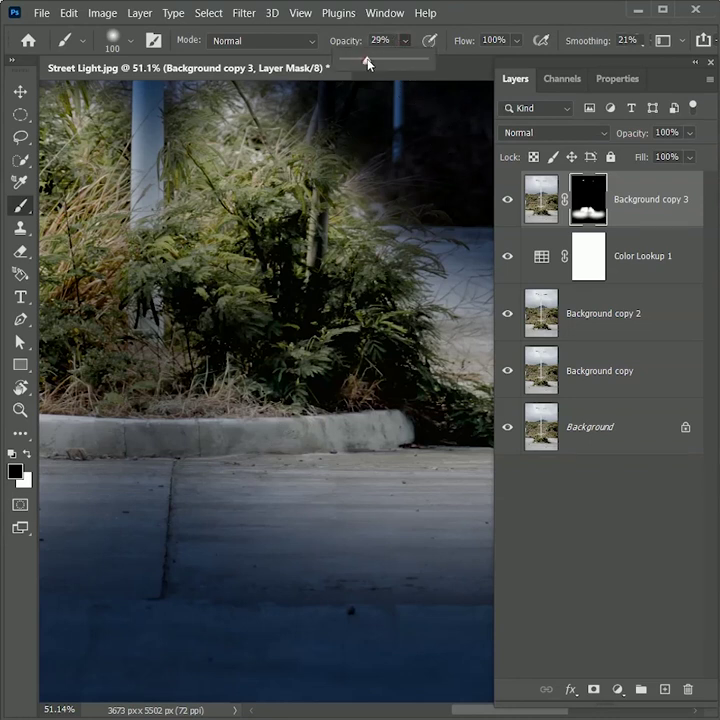
drag(272, 437, 310, 446)
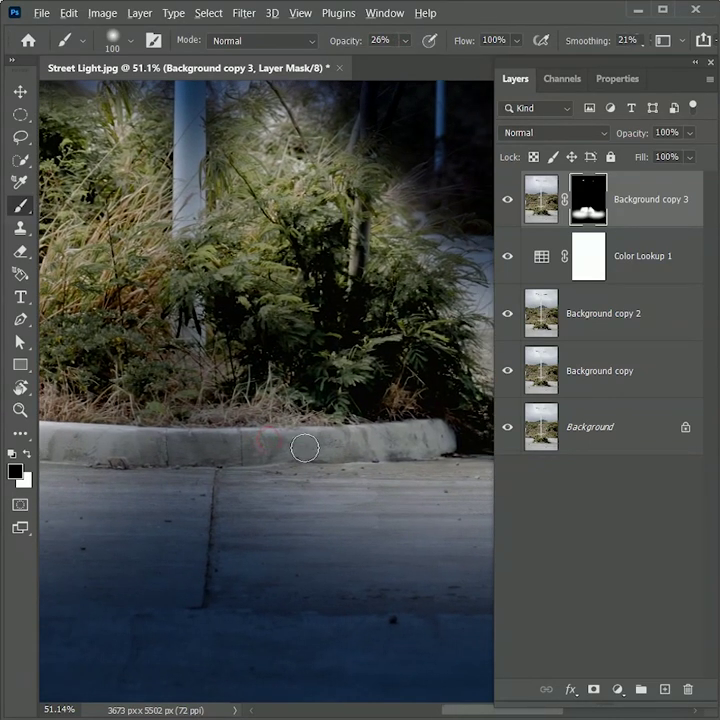
scroll(308, 470, down, 2)
scroll(355, 498, down, 1)
scroll(436, 461, down, 1)
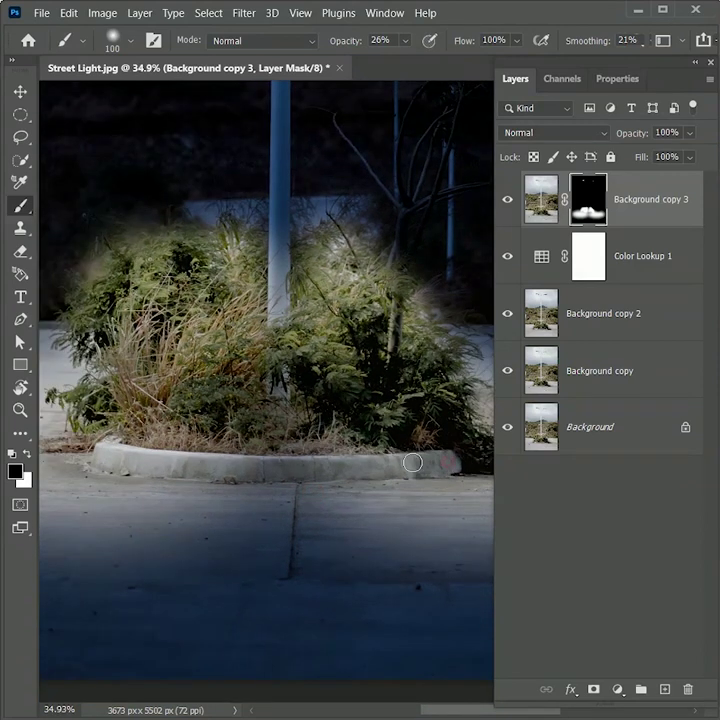
mouse_move(412, 463)
mouse_down()
mouse_move(101, 459)
mouse_move(398, 483)
mouse_up()
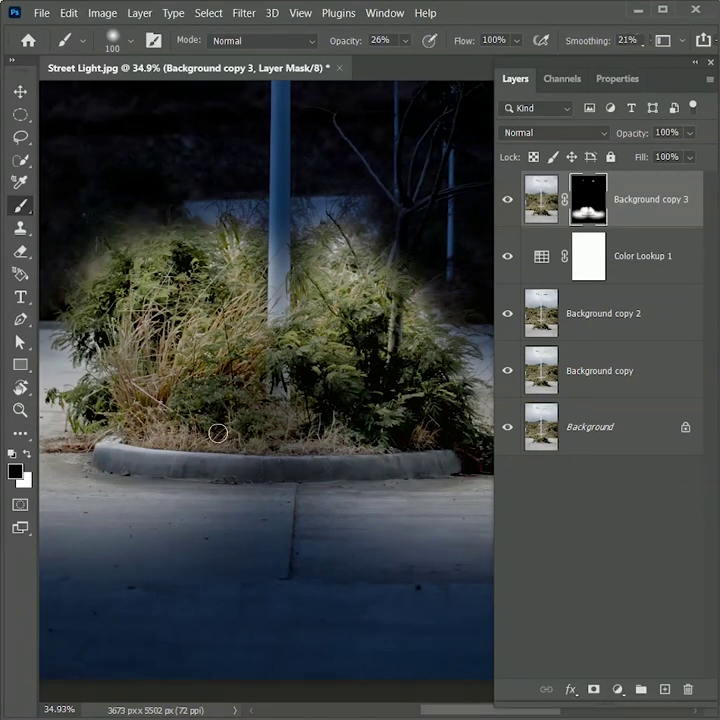
Zoom the view to review the lit bush and curb
key(z)
scroll(225, 445, down, 6)
scroll(291, 486, down, 3)
key(b)
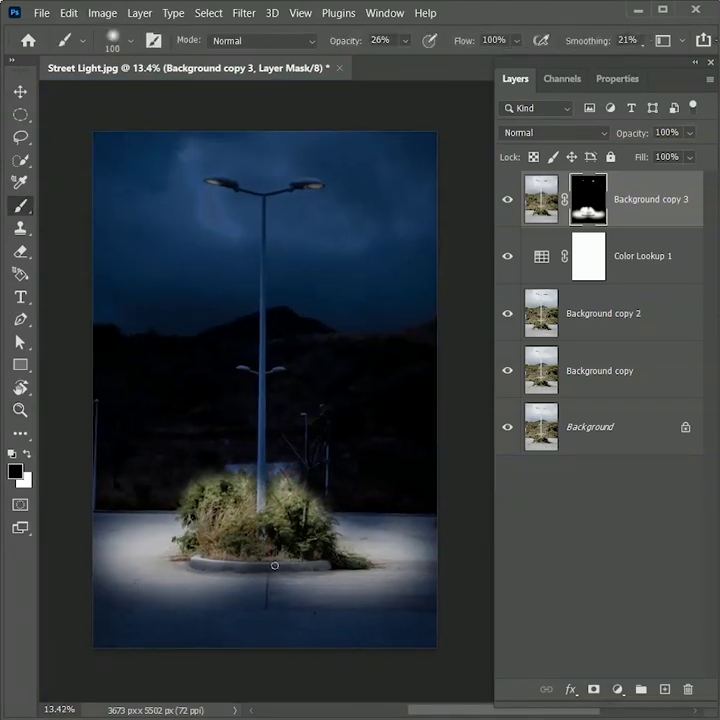
key(z)
scroll(264, 524, up, 2)
Add Layer 1 and dab one white 495 px soft glow at 100% opacity beside the pole
key(b)
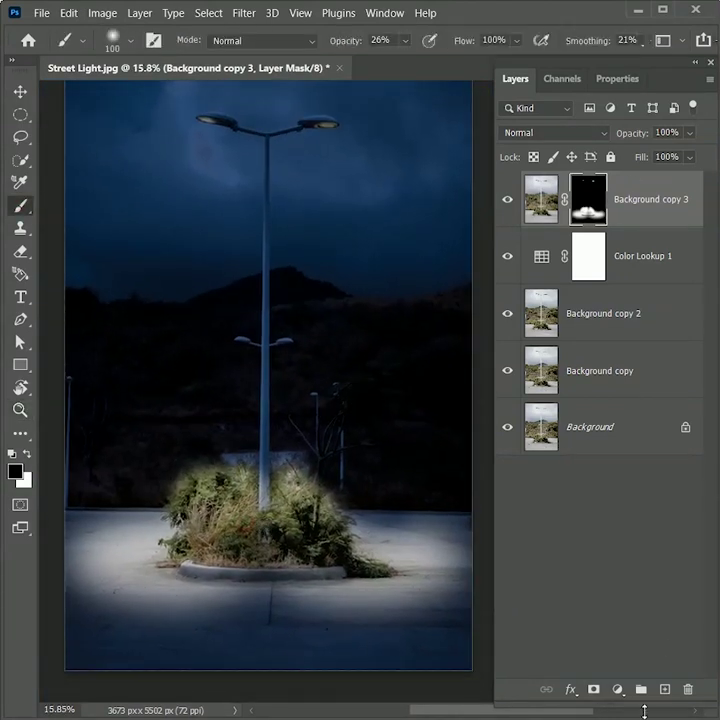
click(664, 690)
key(x)
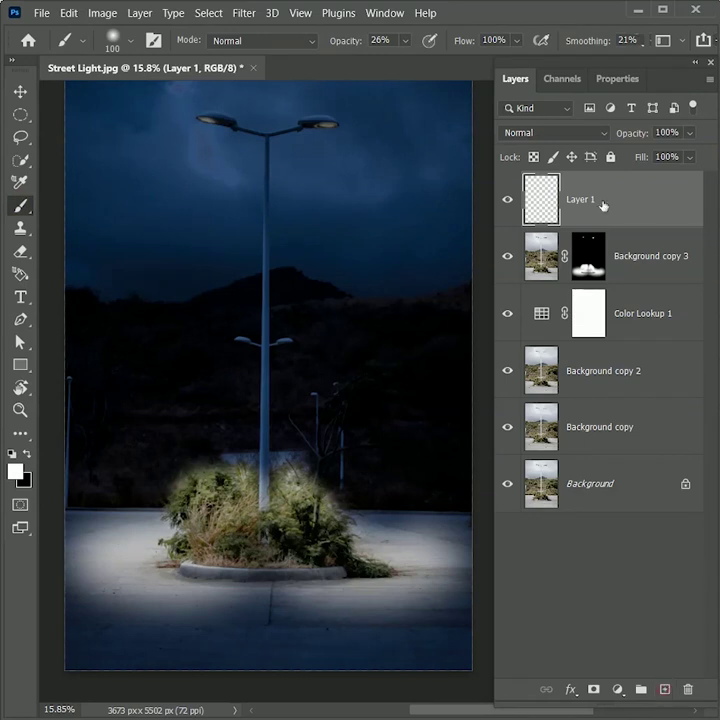
right_click(210, 315)
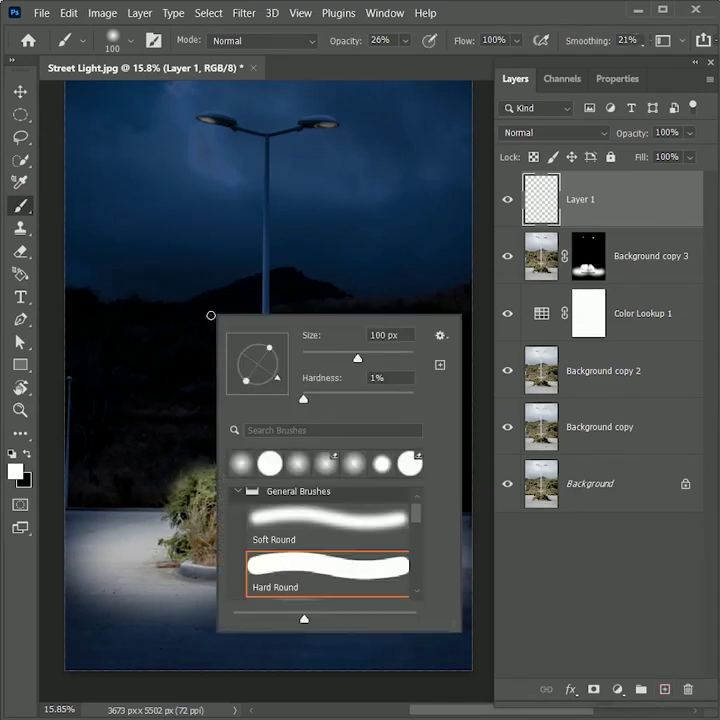
text(495)
key(Return)
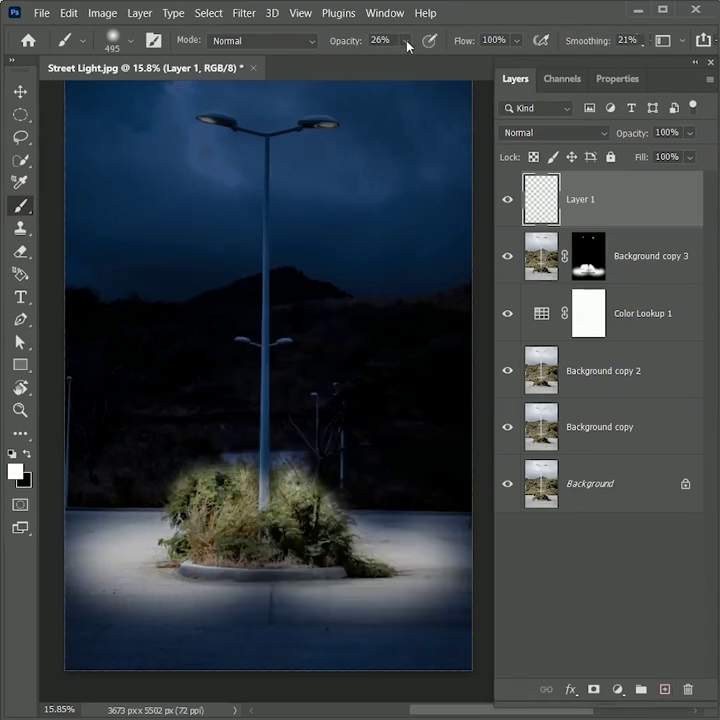
click(406, 41)
drag(411, 62, 500, 80)
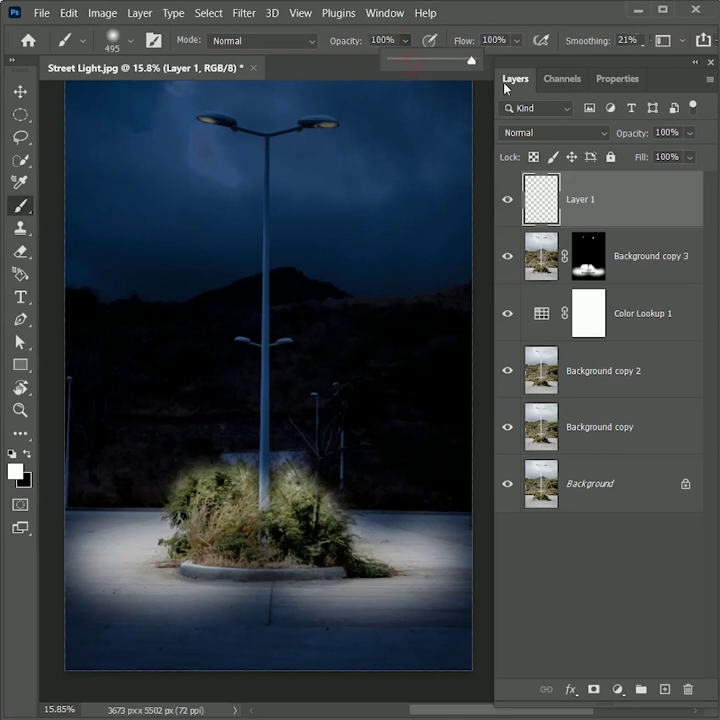
click(321, 231)
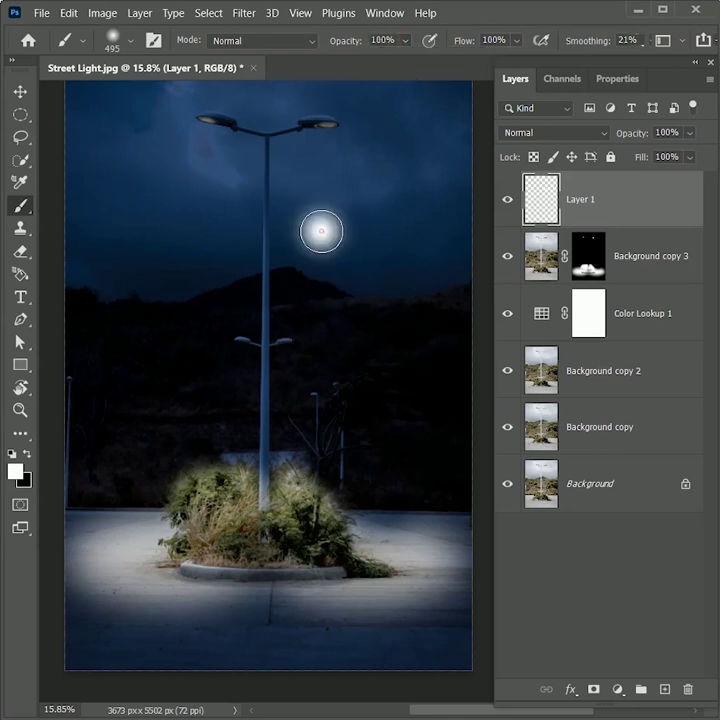
click(20, 91)
Squash and shrink the Layer 1 glow into a small flat oval over the lamp lens
scroll(321, 225, up, 2)
scroll(324, 225, up, 3)
scroll(334, 225, up, 2)
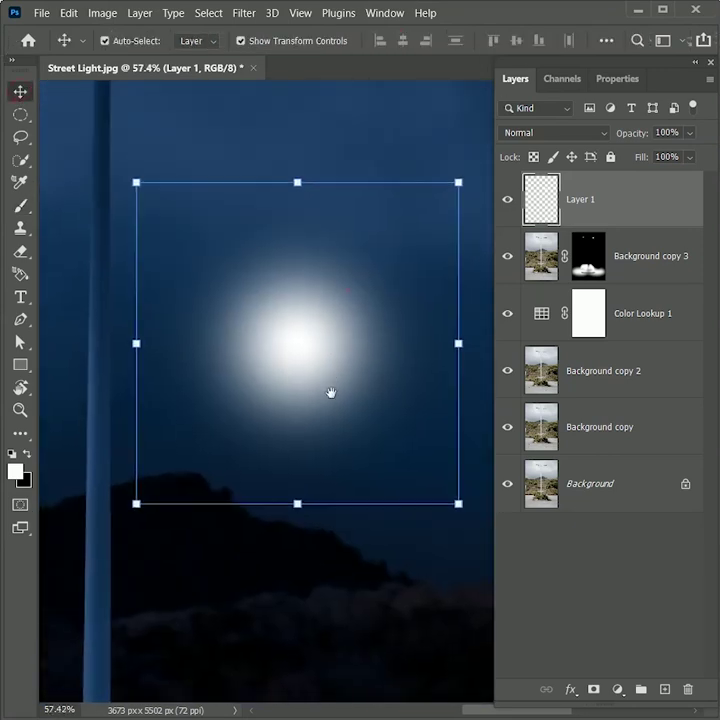
drag(331, 393, 320, 451)
mouse_move(295, 556)
mouse_down()
mouse_move(315, 464)
mouse_move(311, 479)
mouse_move(329, 115)
mouse_up()
scroll(302, 432, up, 3)
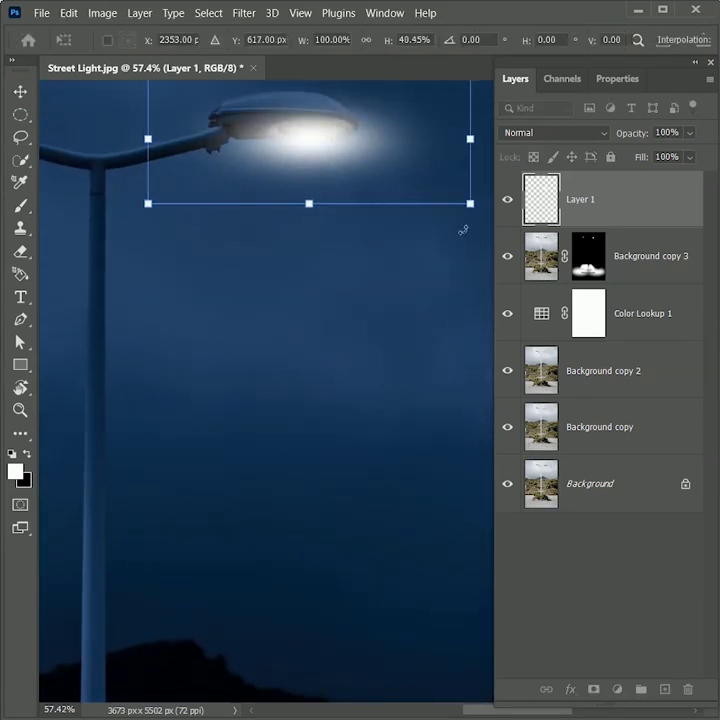
drag(472, 204, 394, 188)
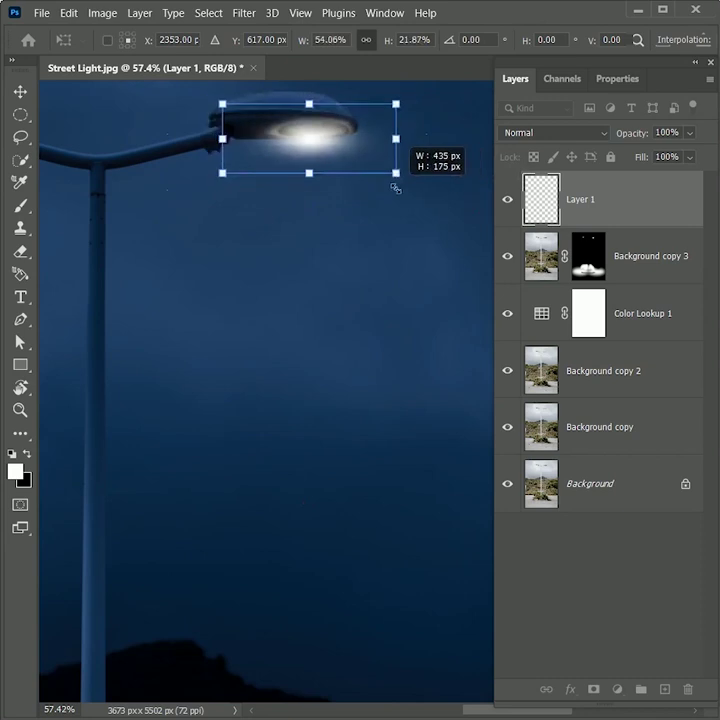
scroll(302, 154, up, 3)
scroll(210, 289, up, 2)
drag(236, 299, 246, 265)
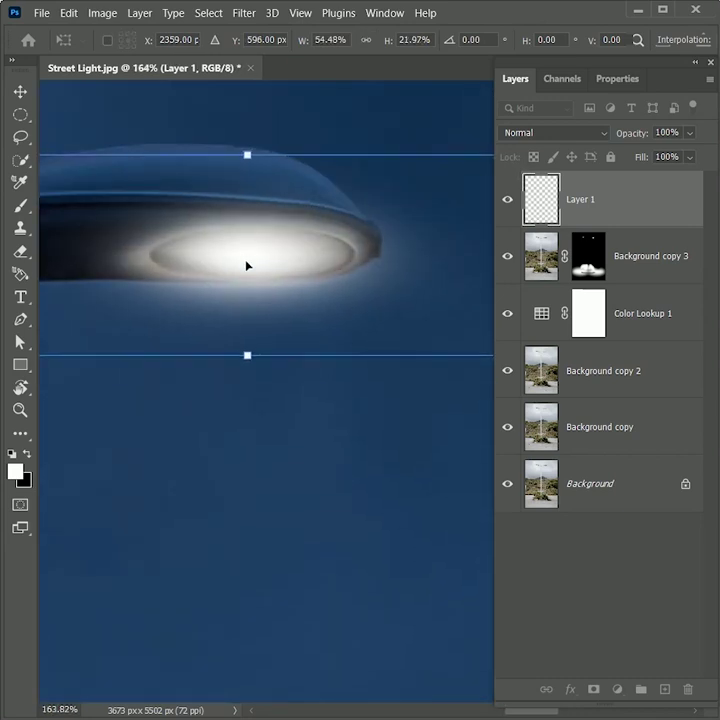
scroll(246, 265, down, 5)
scroll(262, 276, down, 2)
drag(249, 355, 323, 370)
Alt-drag a copy of the glow onto the left lamp, tilt it about 8.5° and narrow it
key(Return)
drag(366, 309, 155, 309)
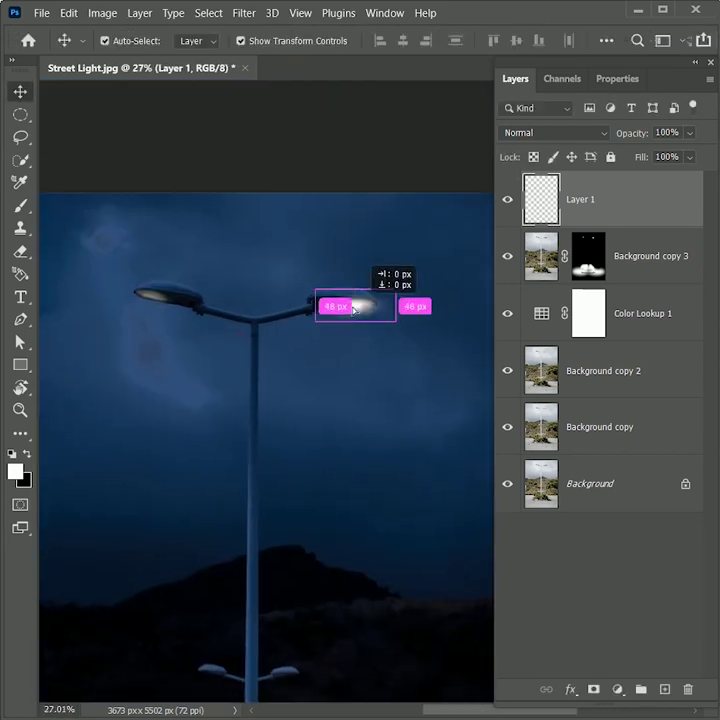
scroll(148, 270, up, 2)
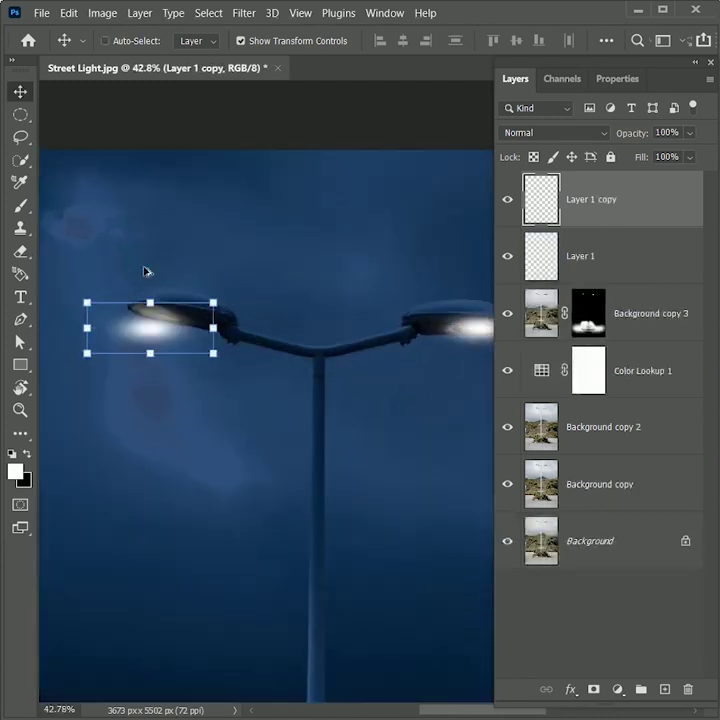
scroll(156, 333, up, 4)
mouse_move(160, 363)
mouse_down()
mouse_move(180, 382)
mouse_move(196, 366)
mouse_up()
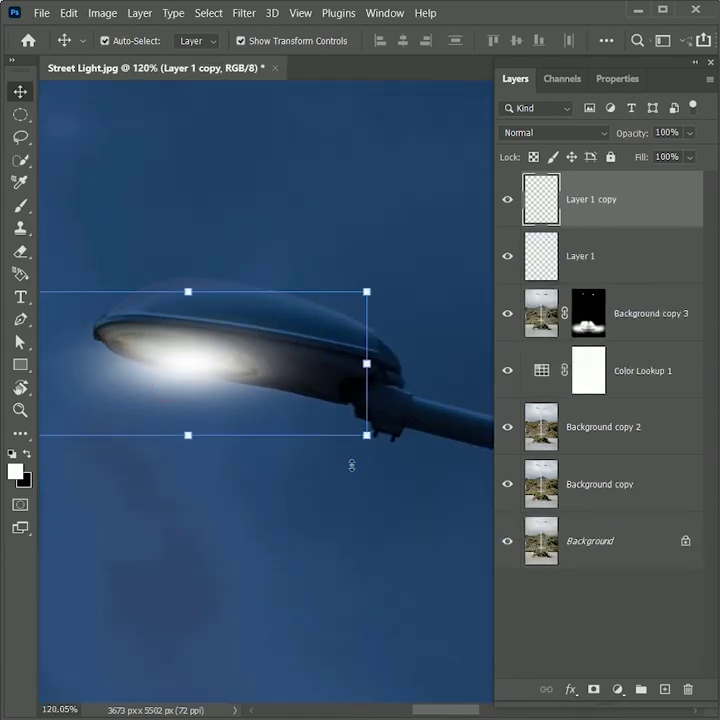
drag(382, 453, 357, 476)
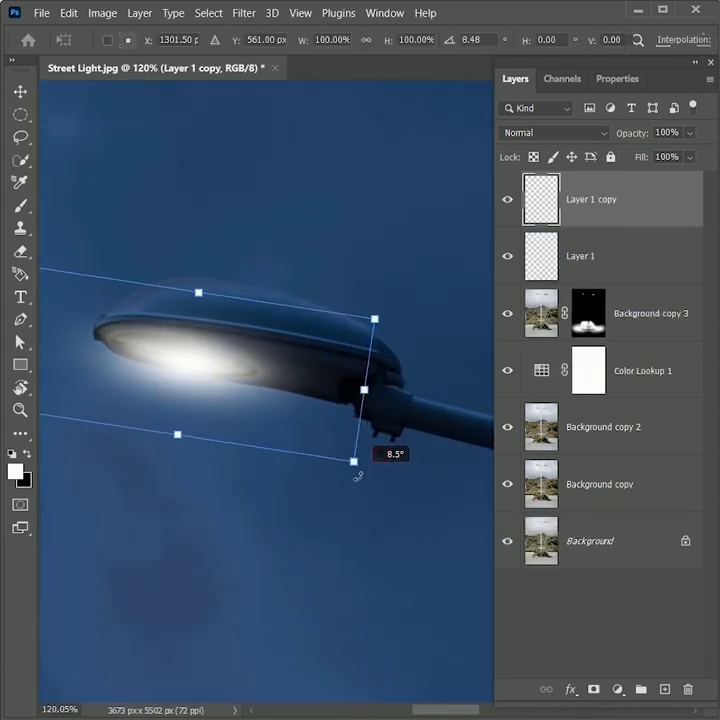
drag(204, 358, 214, 365)
mouse_move(371, 384)
mouse_down()
mouse_move(358, 388)
mouse_move(342, 378)
mouse_up()
drag(238, 346, 241, 349)
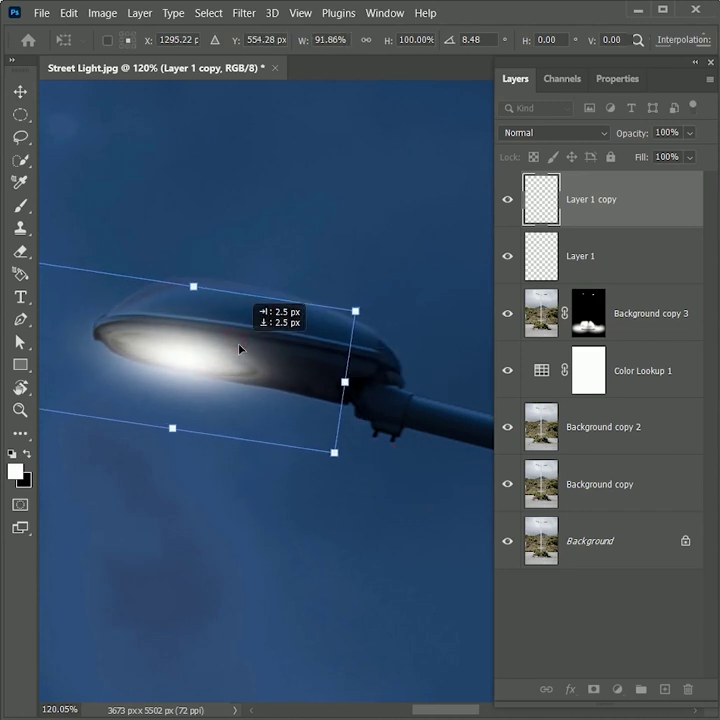
key(Return)
Zoom out to view the whole lamp post, bushes and ground
key(z)
drag(288, 415, 141, 381)
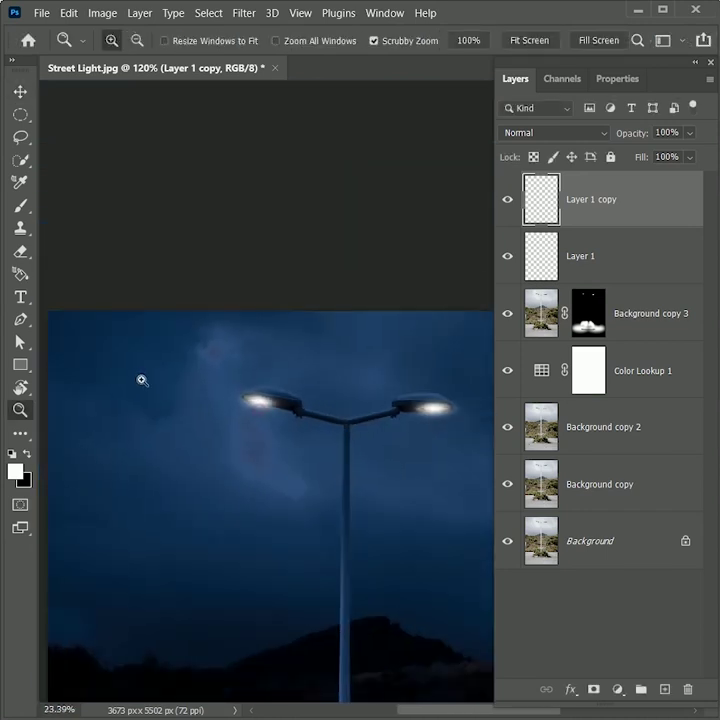
mouse_move(337, 487)
mouse_down()
mouse_move(224, 322)
mouse_move(236, 284)
mouse_move(238, 342)
mouse_move(341, 460)
mouse_move(240, 184)
mouse_up()
key(p)
drag(233, 364, 269, 322)
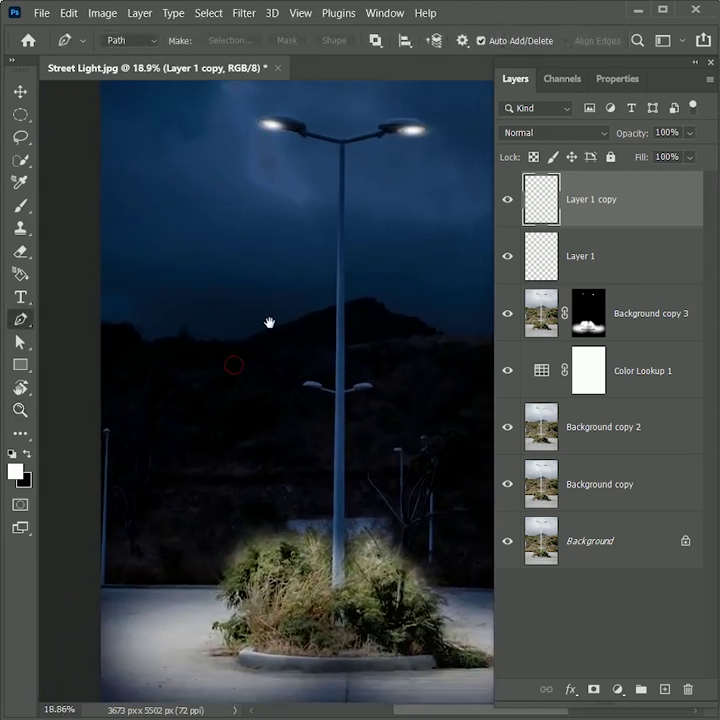
Draw a triangular Pen path from the left lamp to the ground and make it a selection
click(134, 38)
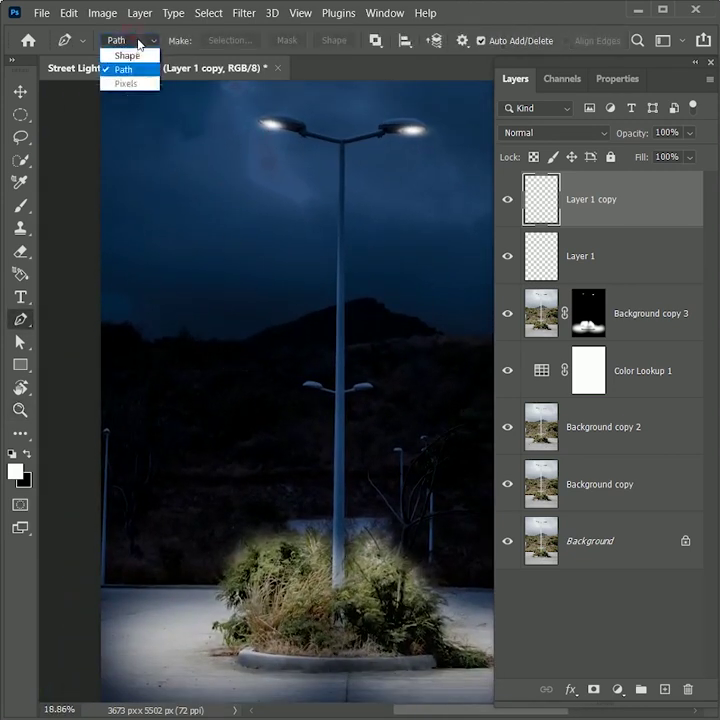
click(124, 69)
click(260, 122)
click(127, 628)
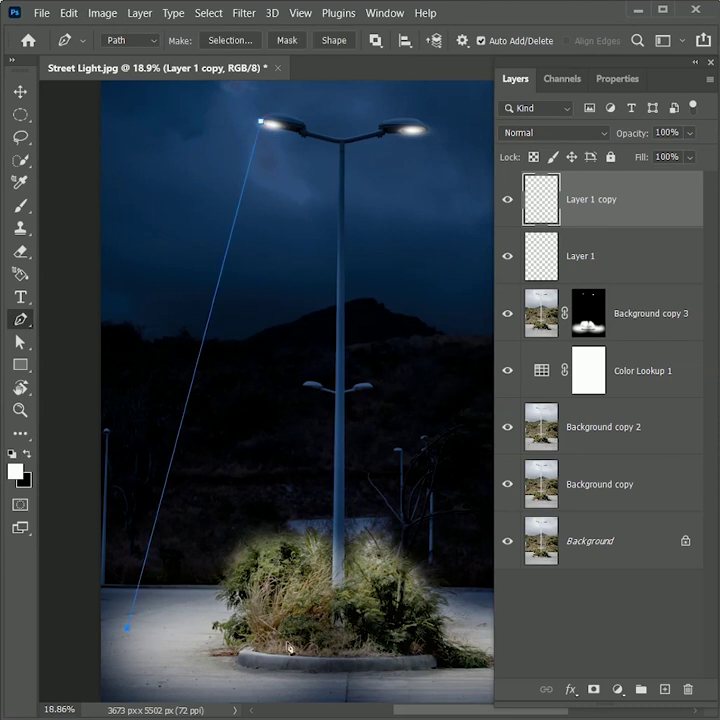
click(279, 125)
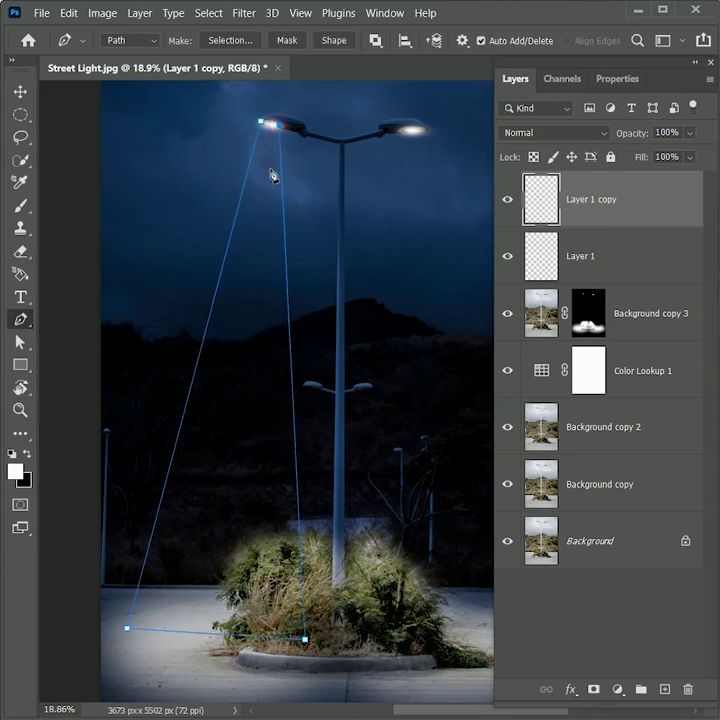
right_click(230, 343)
click(281, 407)
click(416, 216)
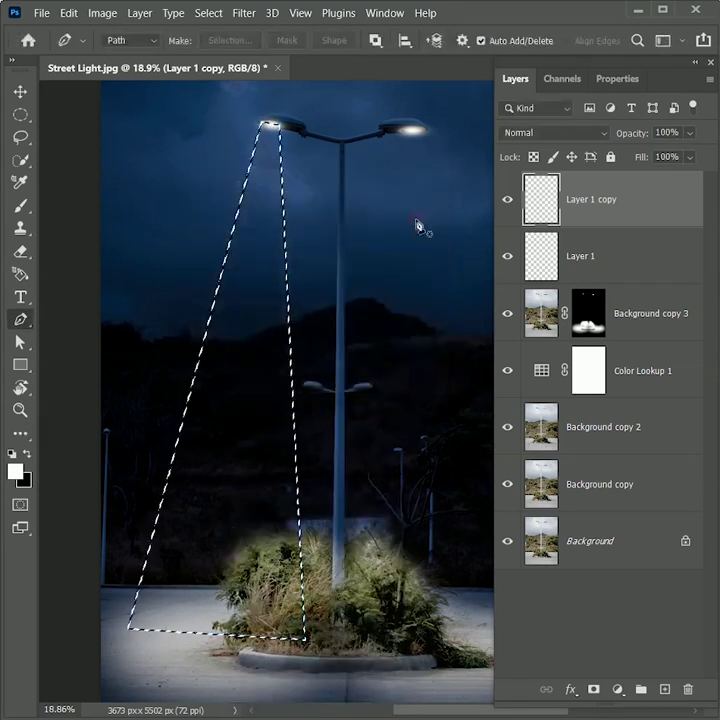
Fill the beam selection with white on a new Layer 2
click(665, 689)
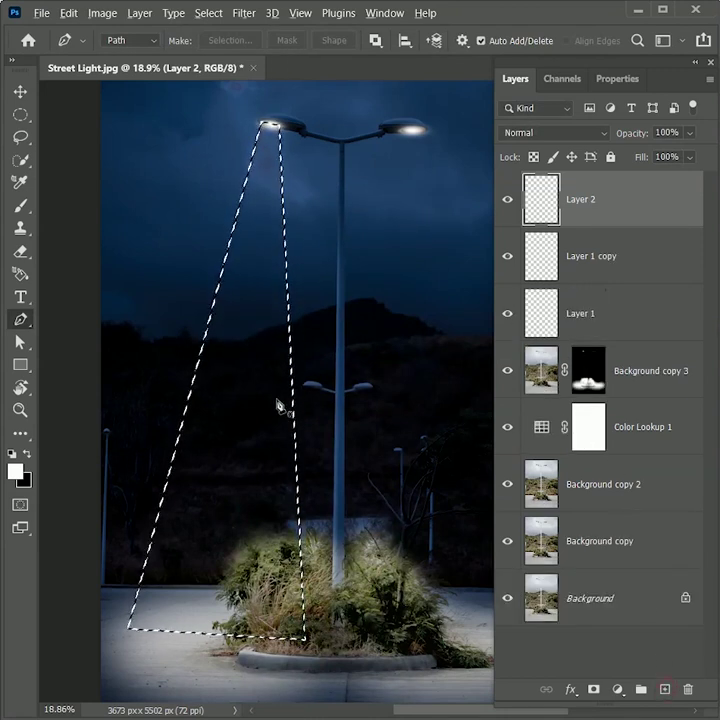
key(alt+BackSpace)
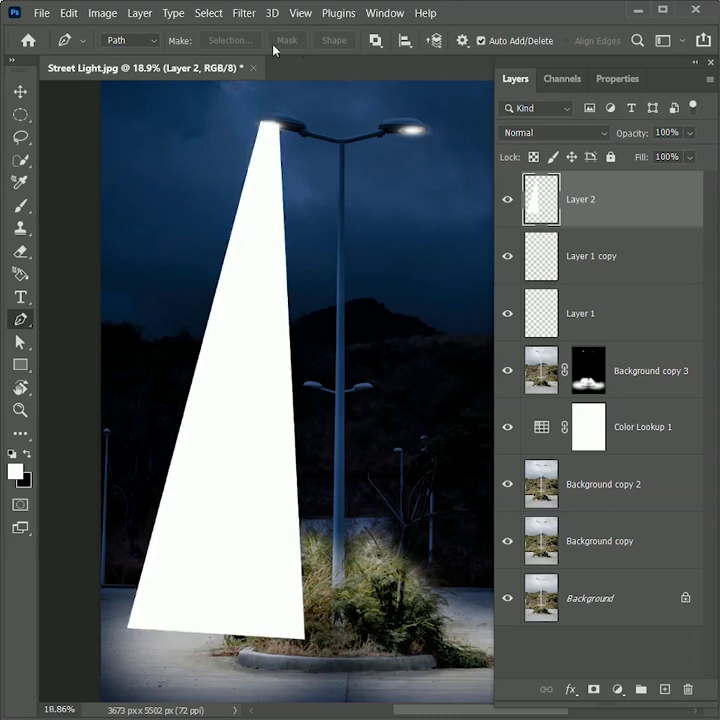
click(244, 13)
mouse_move(300, 239)
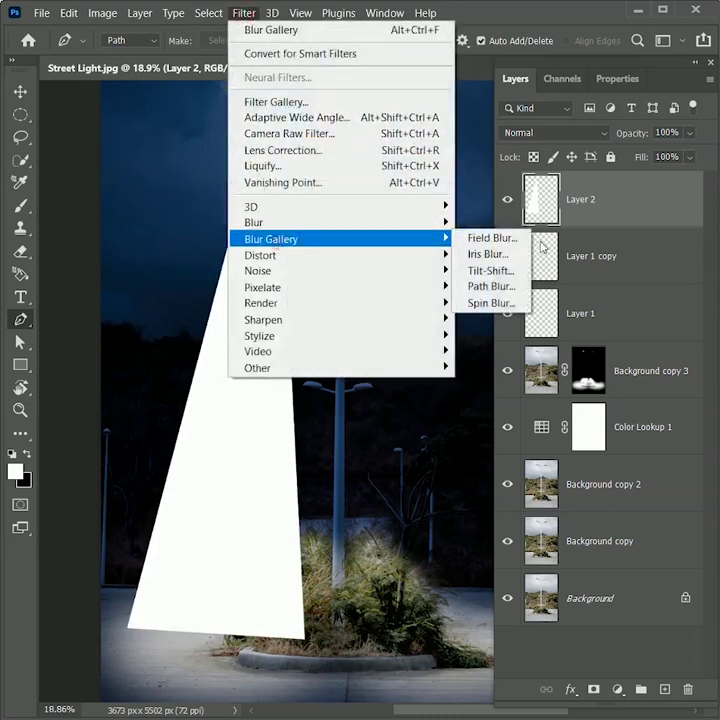
Apply a Tilt-Shift blur of about 248 px to Layer 2's white beam
click(492, 270)
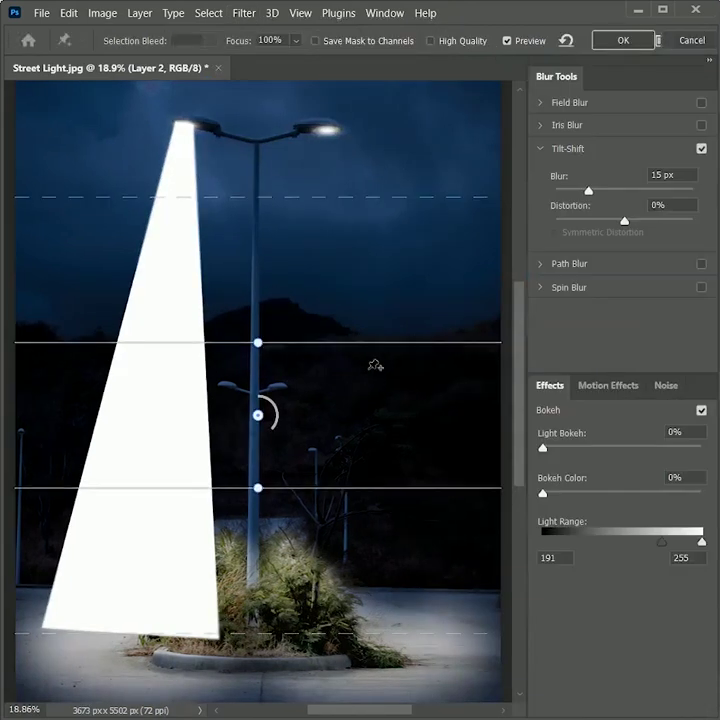
drag(269, 435, 257, 473)
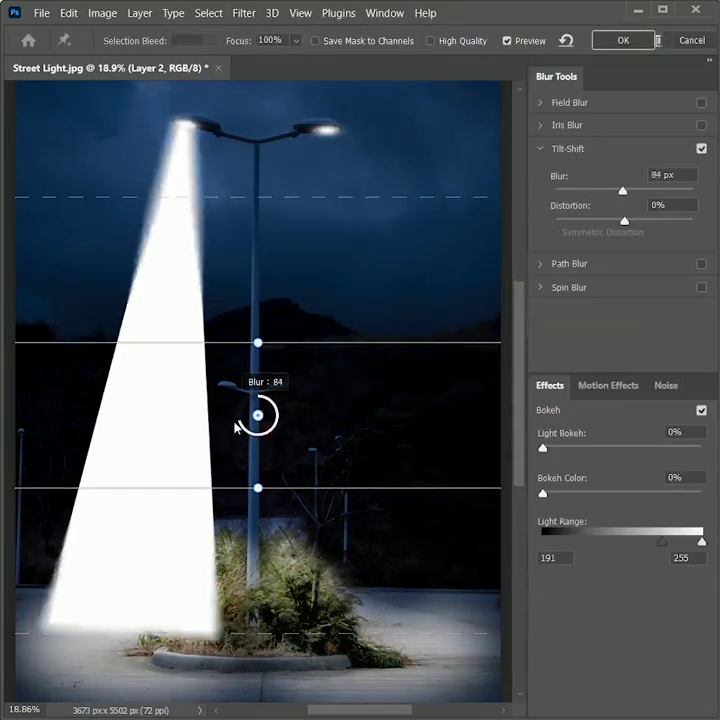
drag(257, 414, 199, 185)
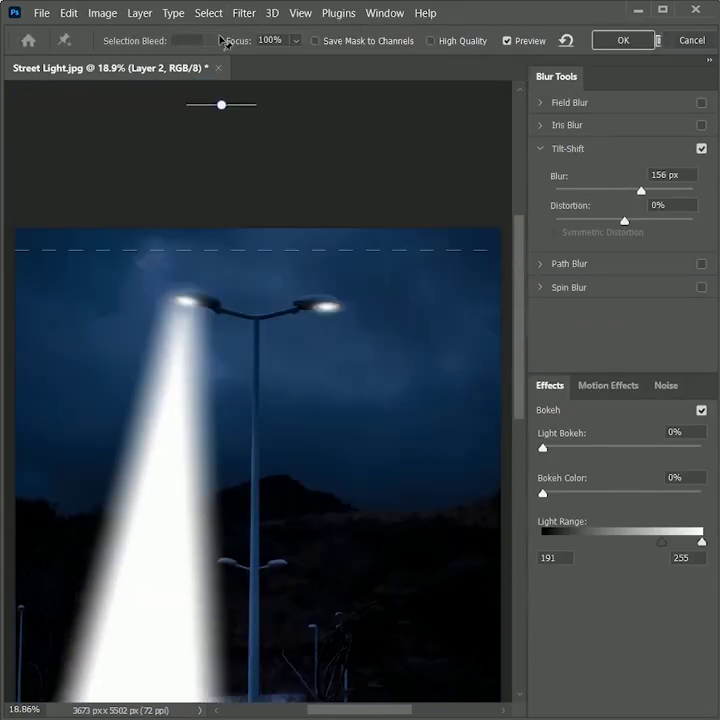
scroll(190, 590, down, 5)
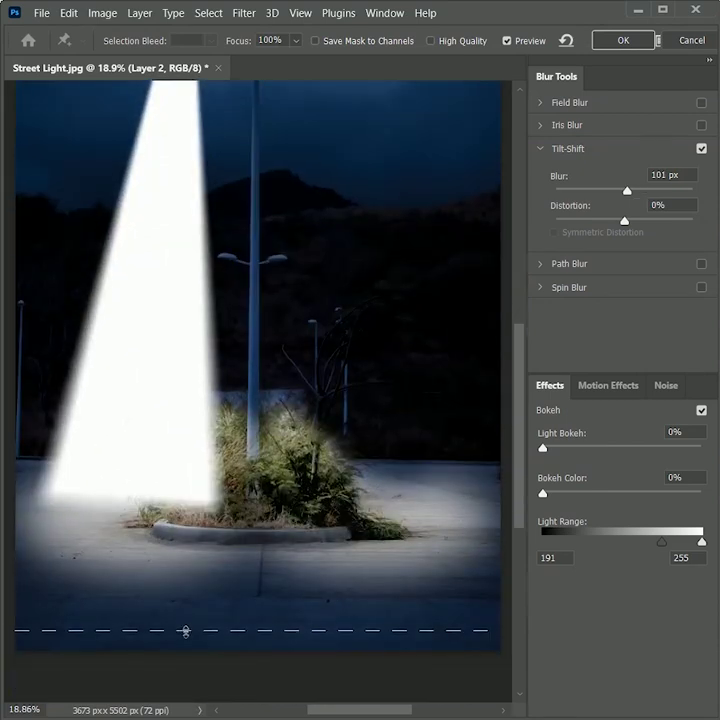
scroll(210, 500, up, 3)
scroll(300, 300, down, 2)
mouse_move(350, 114)
mouse_down()
mouse_move(336, 121)
mouse_move(342, 128)
mouse_up()
scroll(325, 362, up, 1)
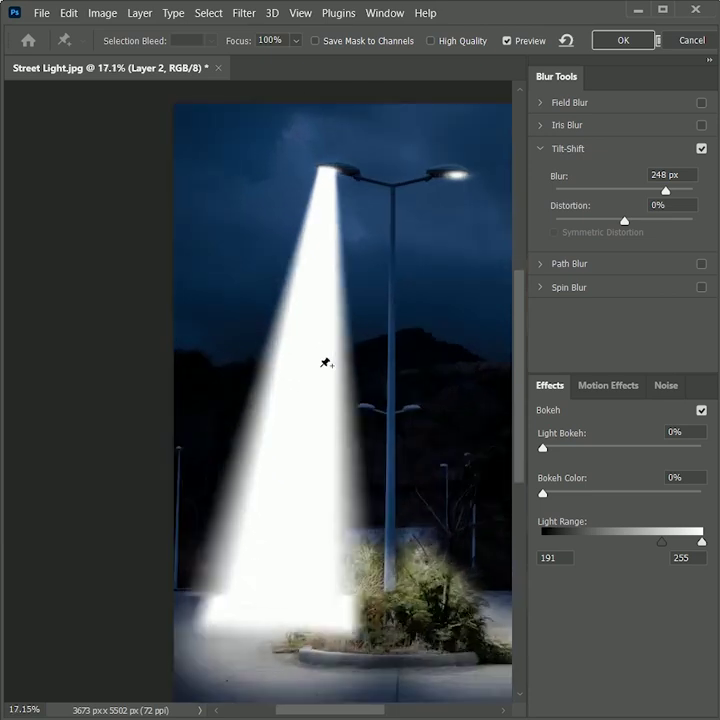
click(626, 45)
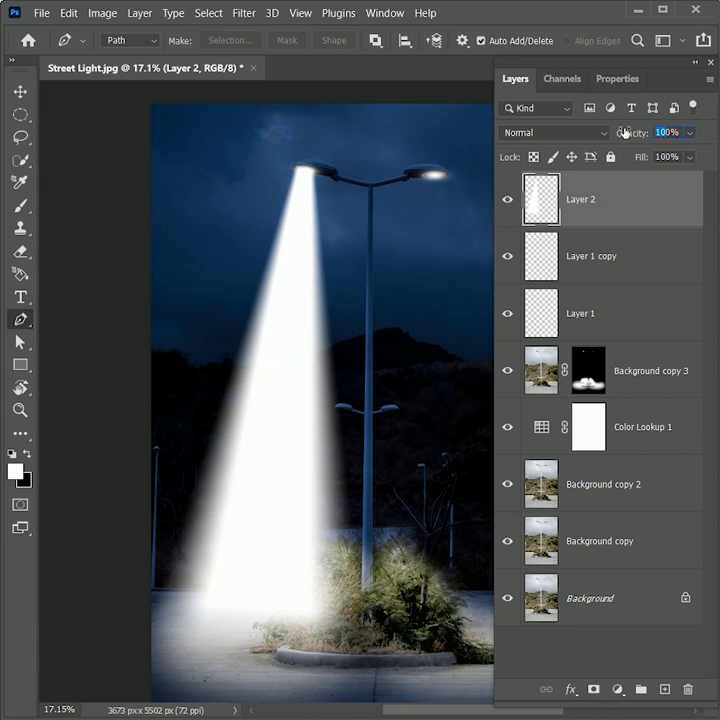
Set the beam layer to 20% opacity and drag a duplicate toward the right lamp
text(20)
key(Return)
key(v)
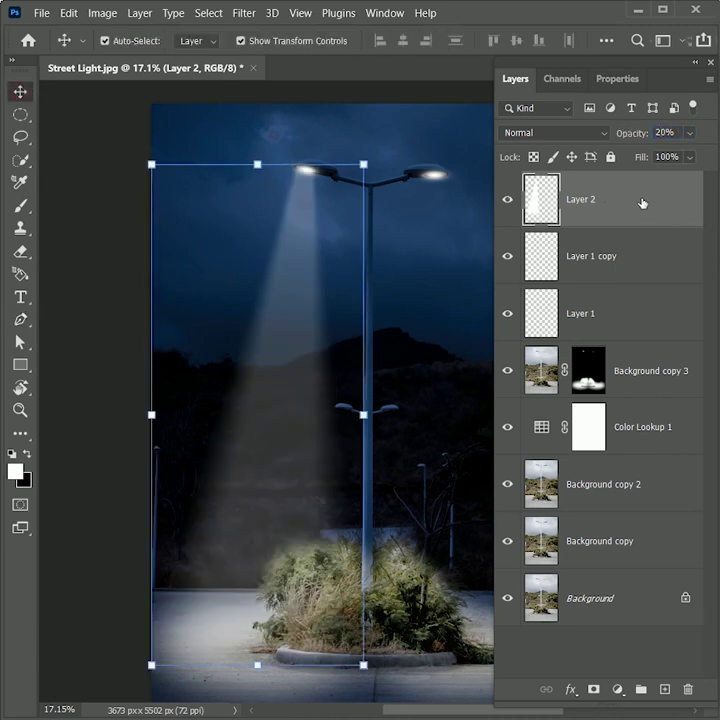
mouse_move(381, 202)
mouse_down()
mouse_move(350, 180)
mouse_move(339, 190)
mouse_up()
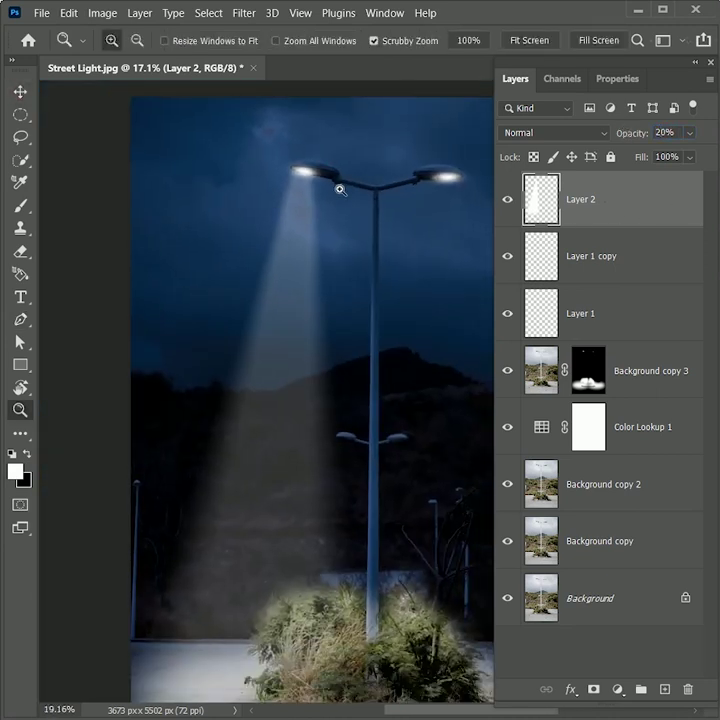
drag(280, 313, 273, 302)
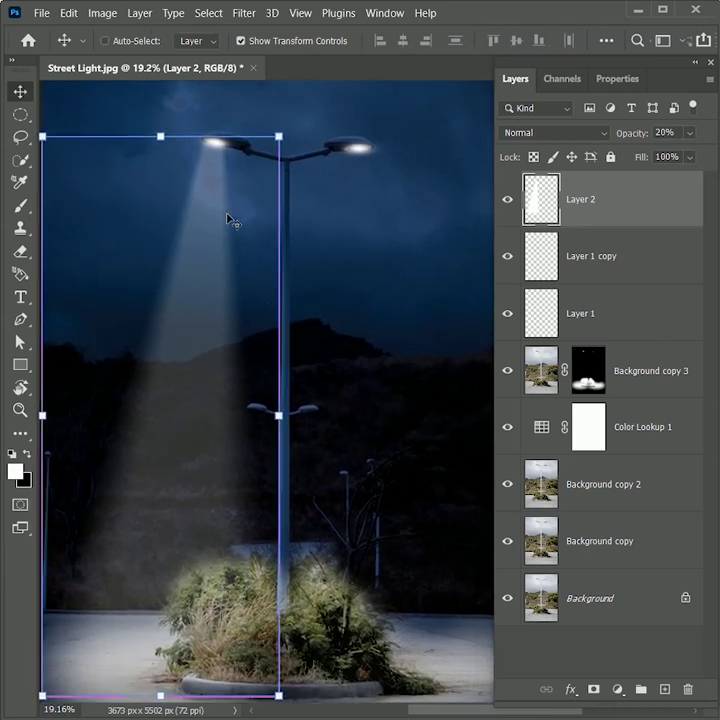
key(ctrl+j)
drag(199, 240, 349, 241)
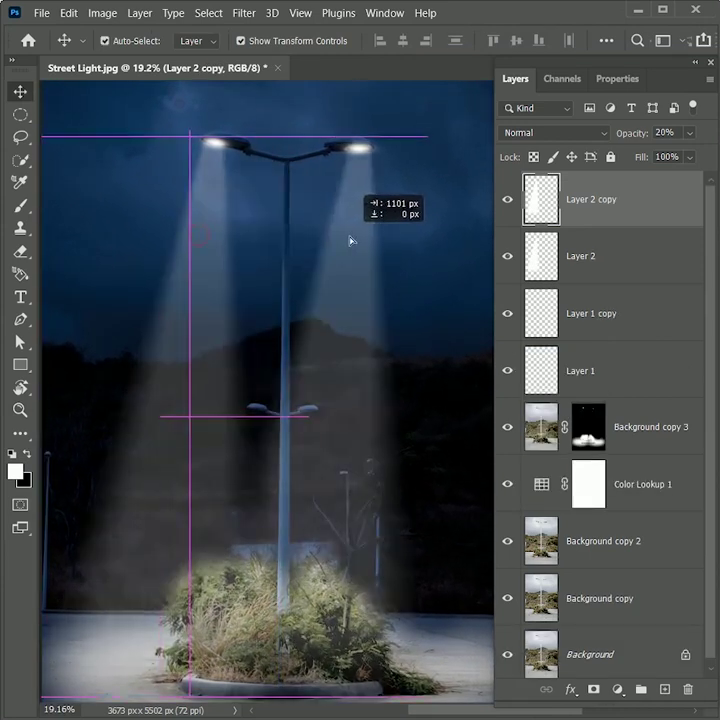
Flip the copied beam horizontally and place it under the right lamp
key(ctrl+t)
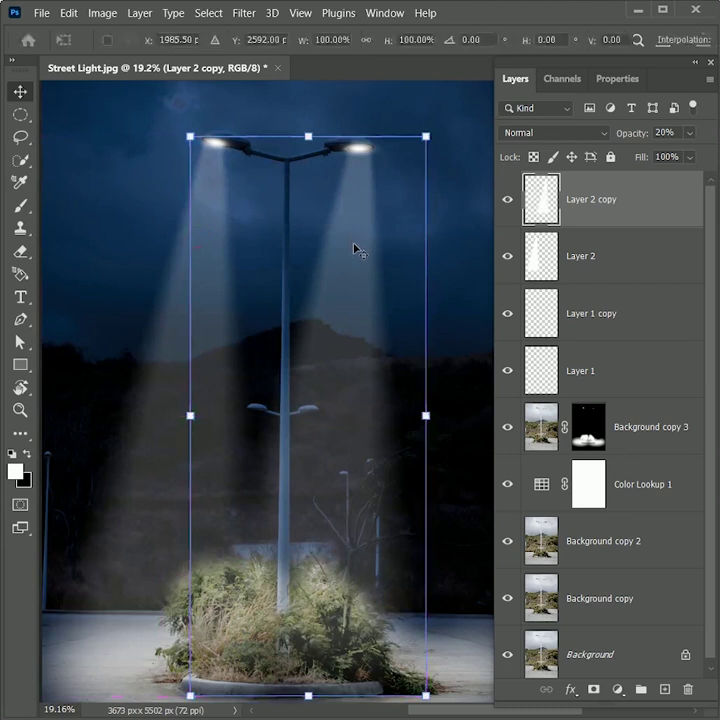
right_click(356, 247)
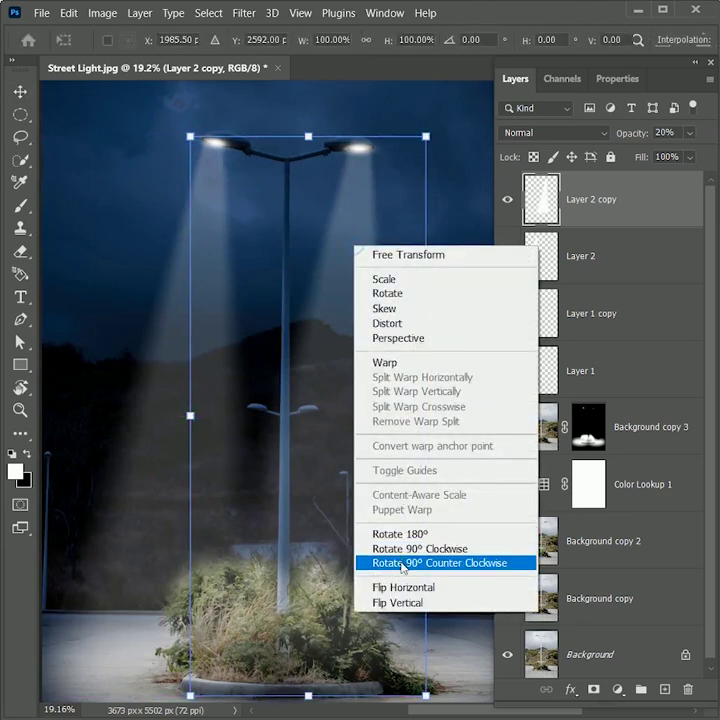
click(409, 588)
drag(366, 336, 378, 260)
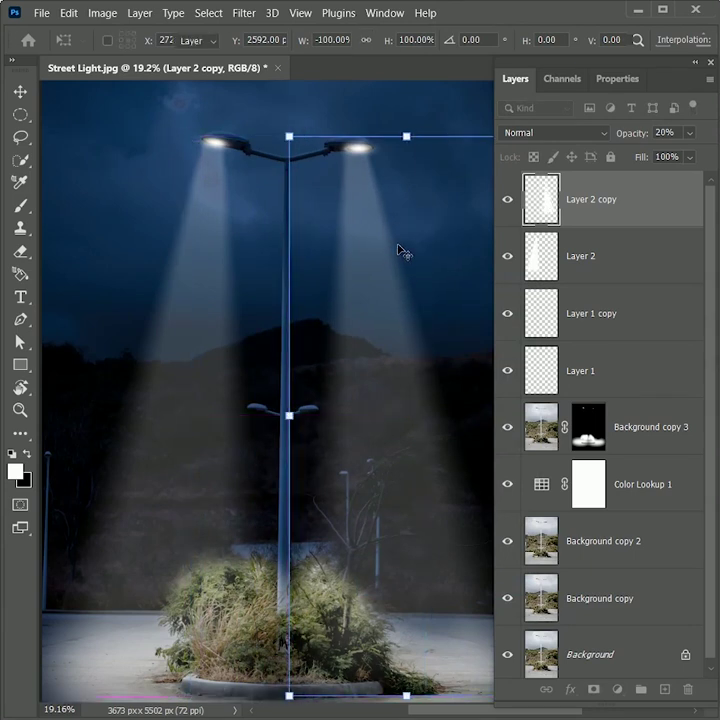
key(Return)
Zoom out to view the whole photo with both beams
key(e)
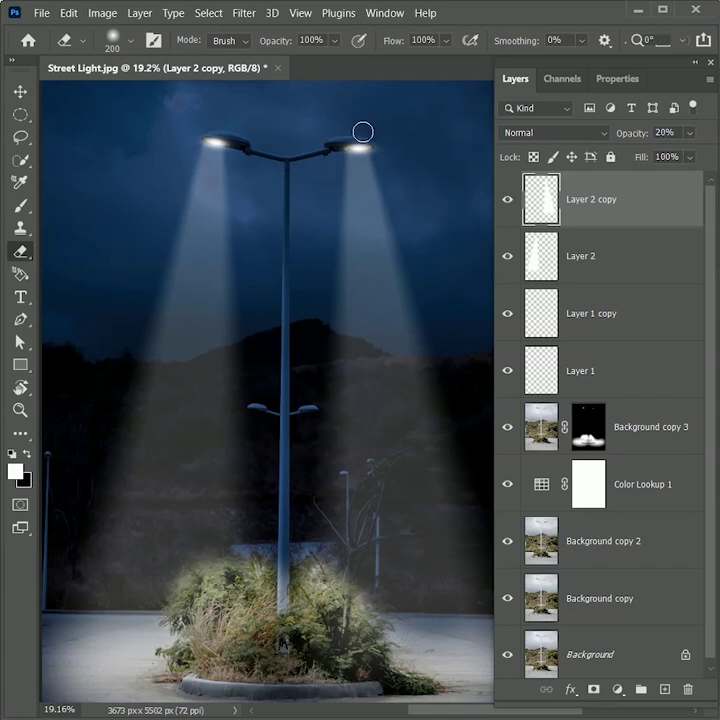
key(z)
mouse_move(300, 328)
mouse_down()
mouse_move(249, 327)
mouse_move(262, 328)
mouse_up()
key(v)
click(307, 108)
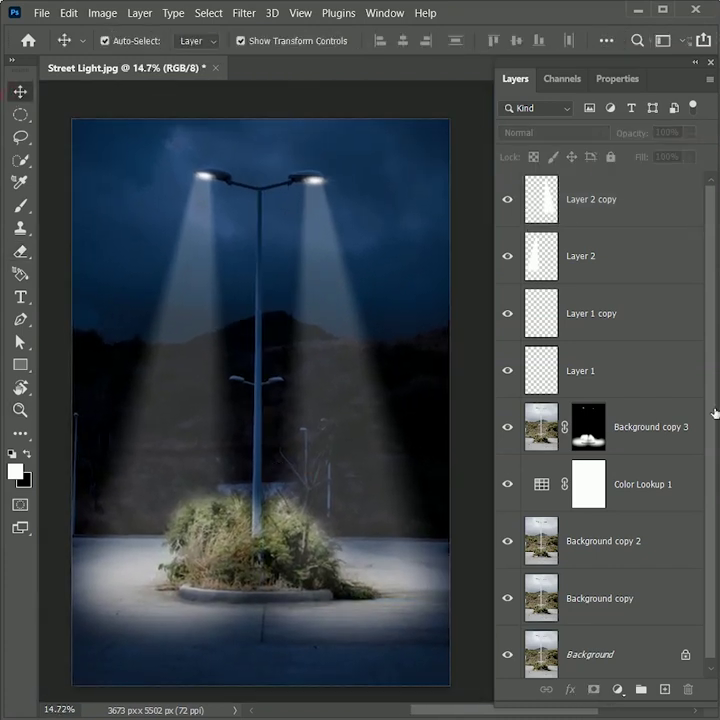
Duplicate Background copy 3 and set the copy's blend mode to Color Dodge
click(630, 428)
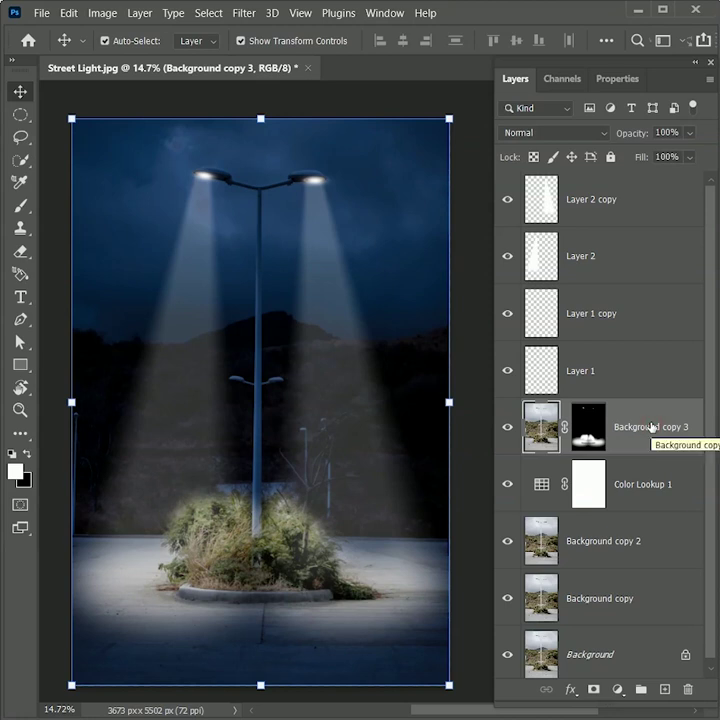
key(ctrl+j)
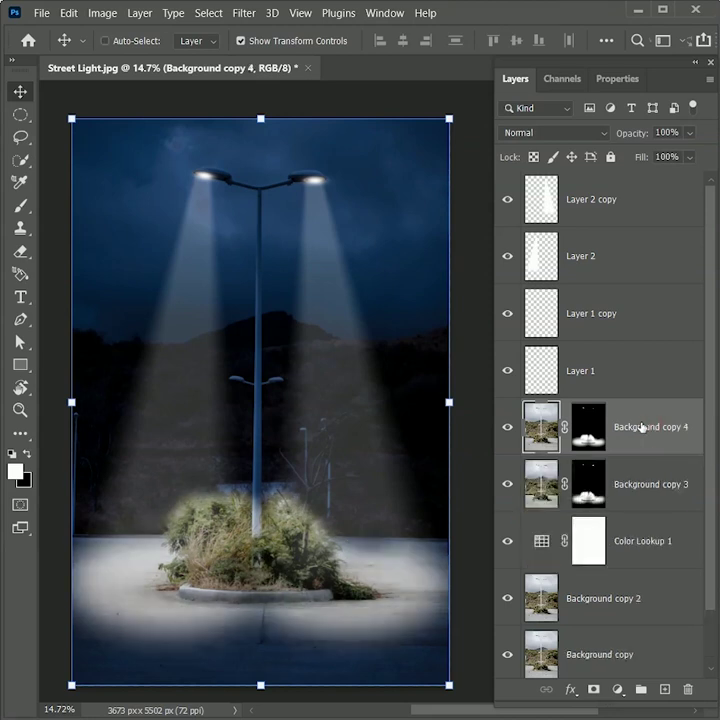
click(558, 133)
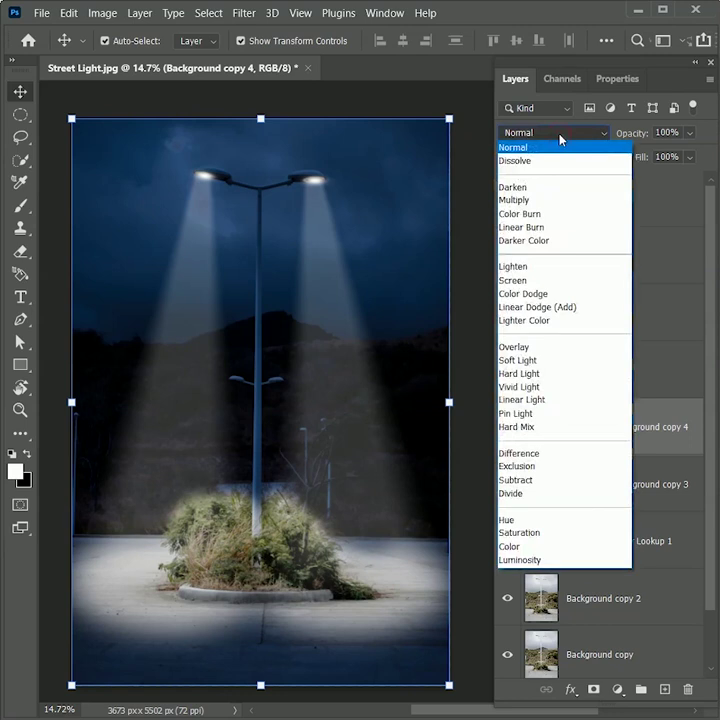
click(538, 293)
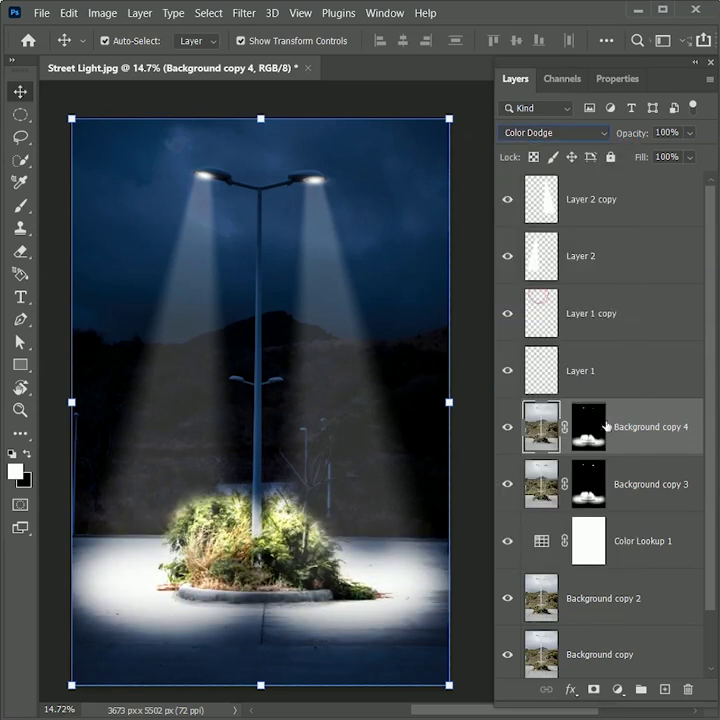
Set Background copy 3 to 40% opacity, then select Layer 2 copy at the top
click(641, 488)
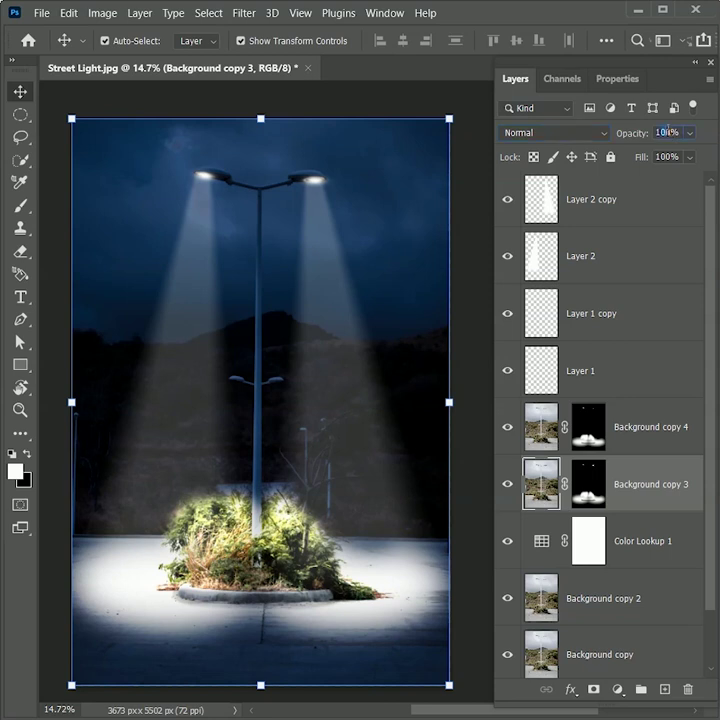
text(40)
key(Return)
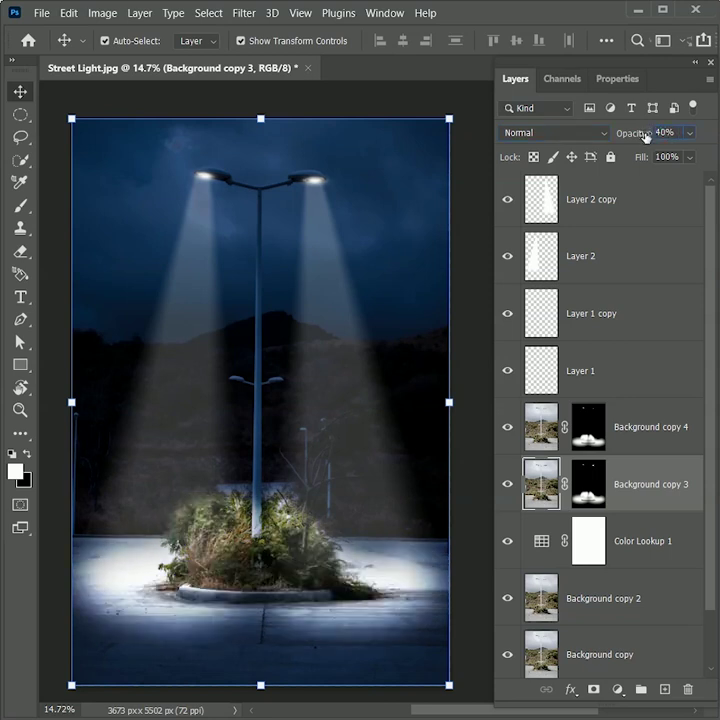
click(660, 385)
click(166, 96)
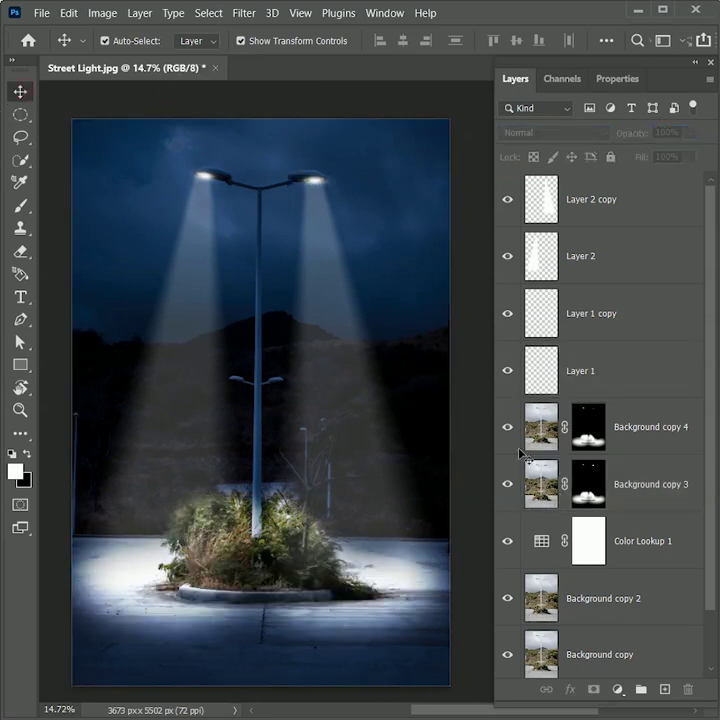
click(620, 197)
click(617, 686)
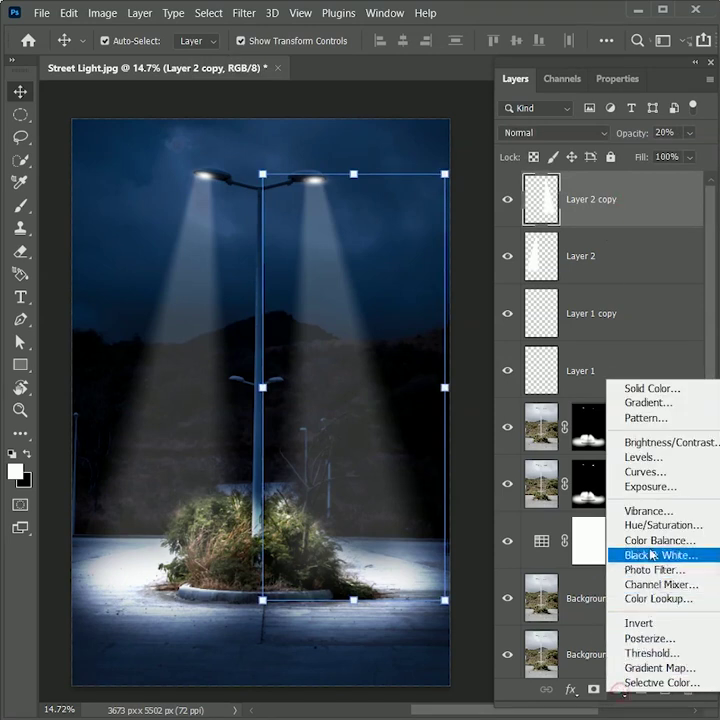
Add a Levels adjustment with a raised black input level and an inverted mask
click(646, 458)
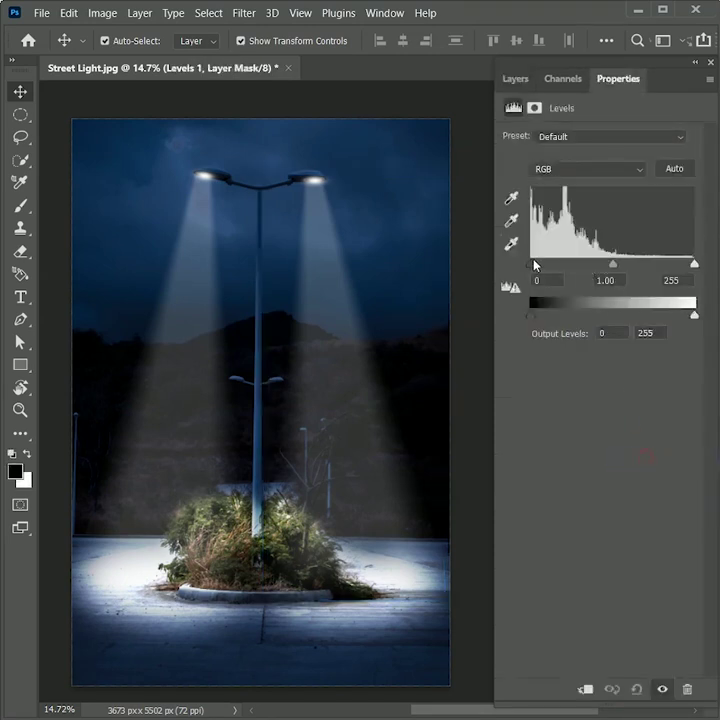
drag(531, 267, 547, 269)
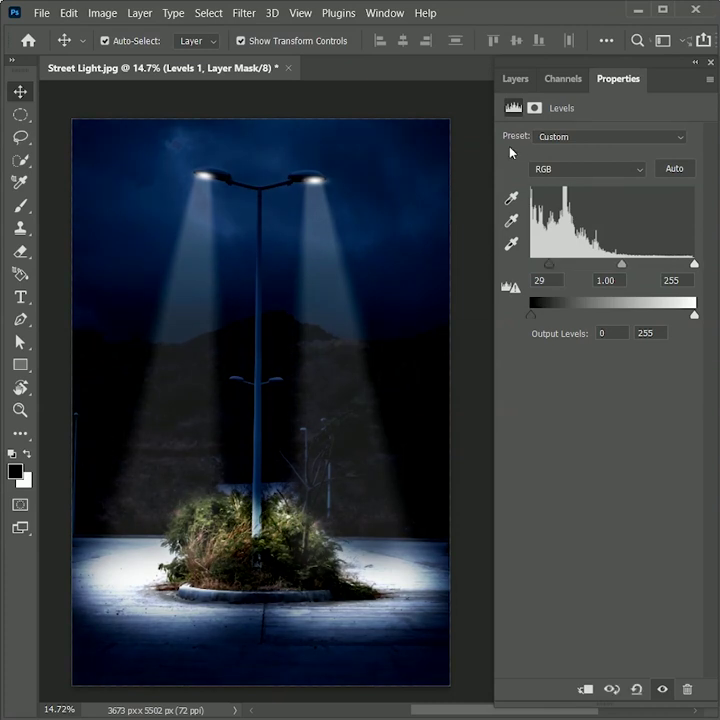
click(515, 79)
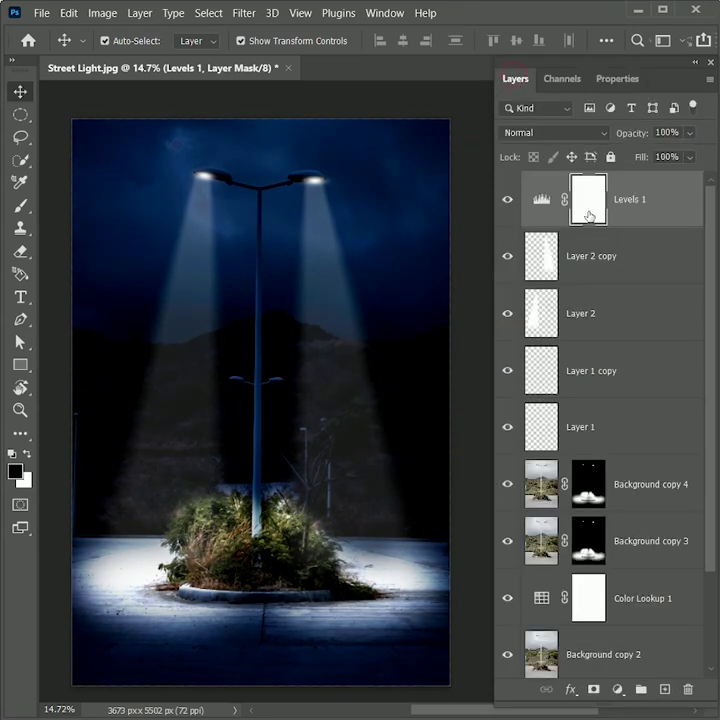
key(ctrl+i)
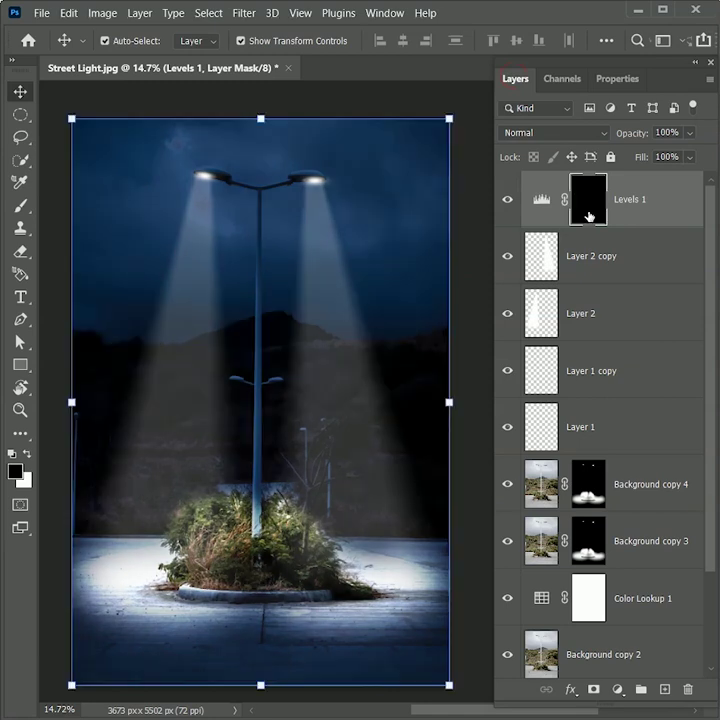
Paint white on the Levels mask across the upper sky to reveal the darkening
click(20, 210)
key(x)
drag(204, 217, 349, 194)
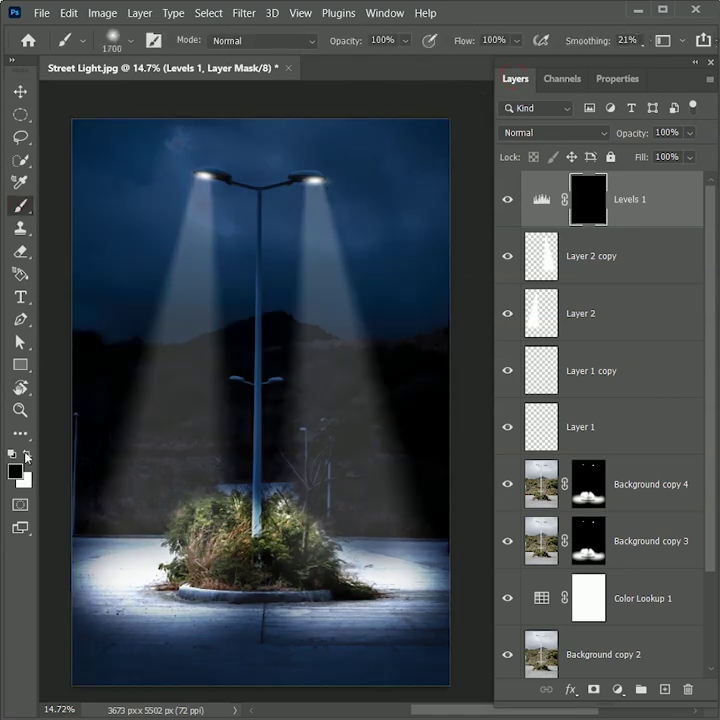
key(z)
alt+click(344, 263)
key(b)
key(v)
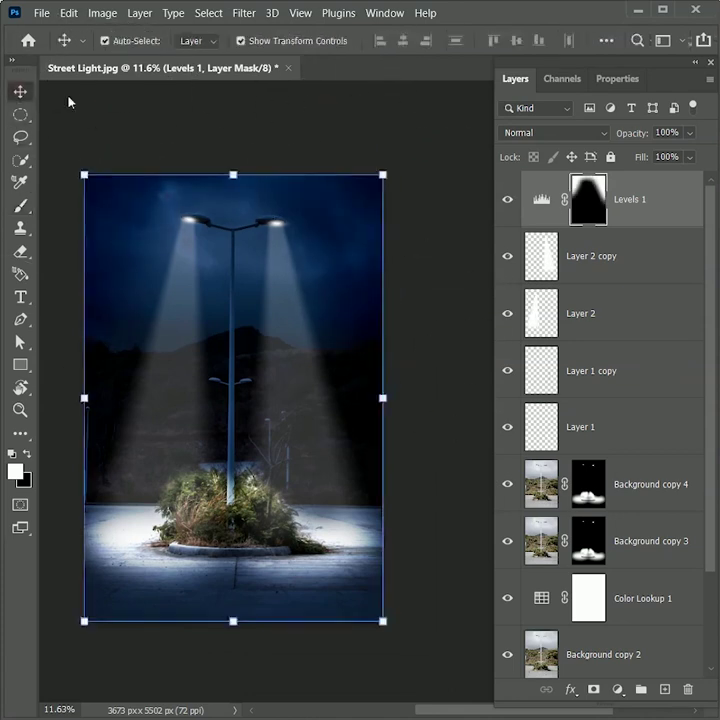
scroll(330, 585, up, 2)
Group all layers from Background copy up to Levels 1
scroll(330, 585, up, 1)
scroll(638, 610, down, 2)
click(638, 595)
scroll(640, 541, up, 2)
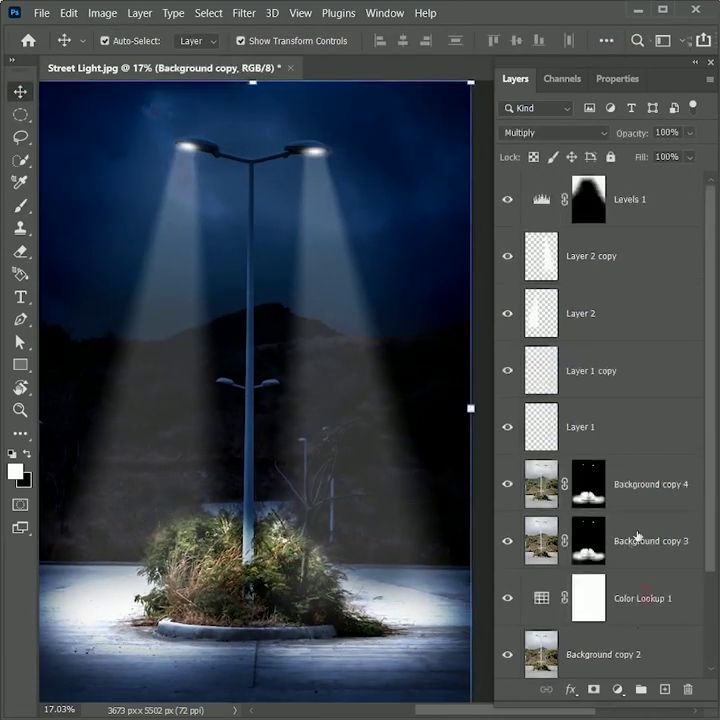
shift+click(645, 201)
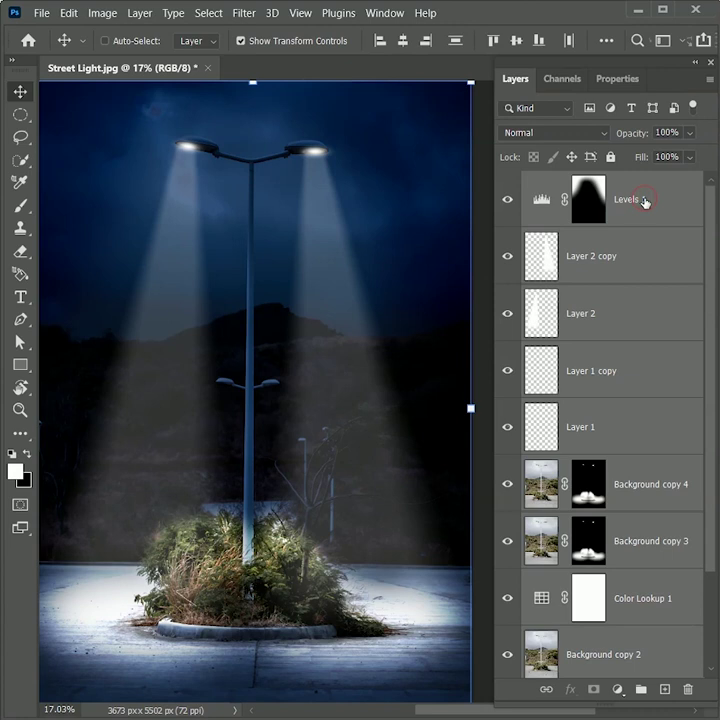
key(ctrl+g)
Rename the group 'Night Scene' and toggle its visibility to compare with the original
double_click(574, 182)
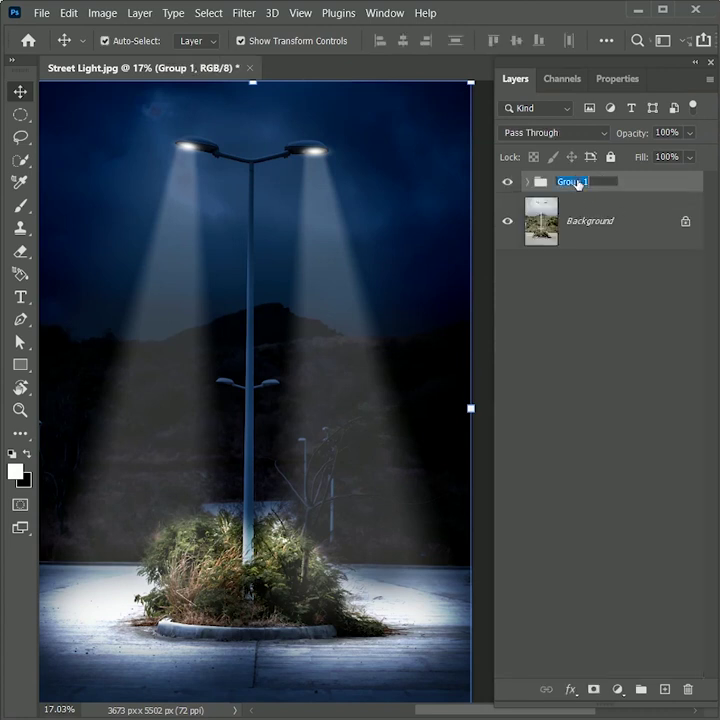
text(Night Scene)
key(Return)
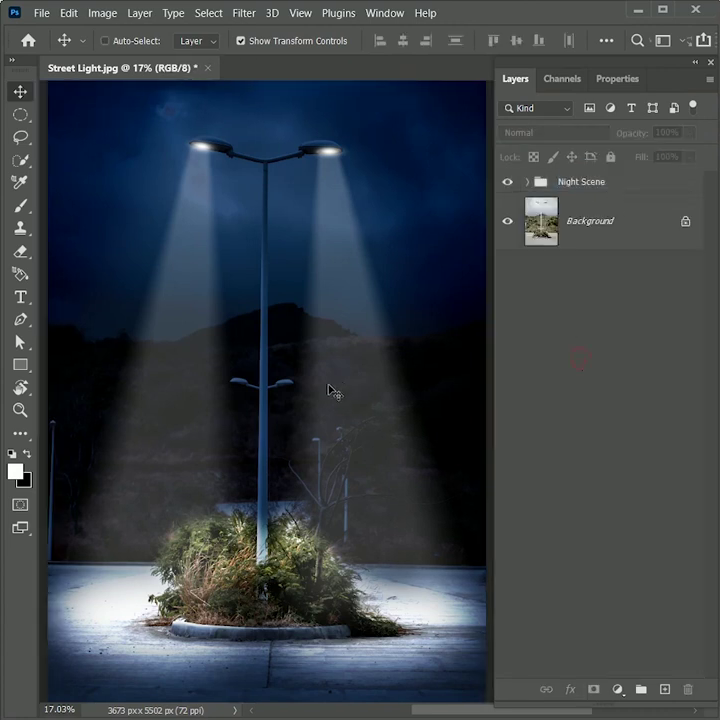
click(507, 183)
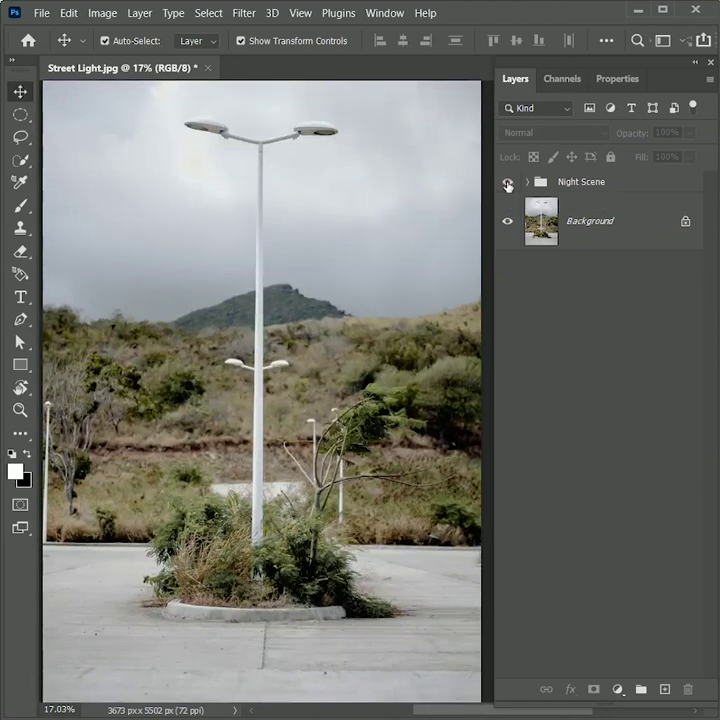
click(507, 183)
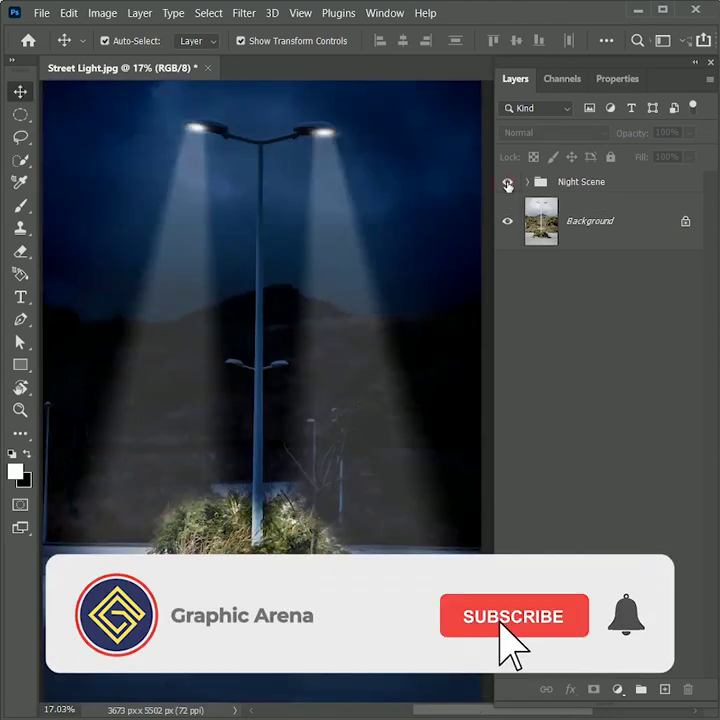